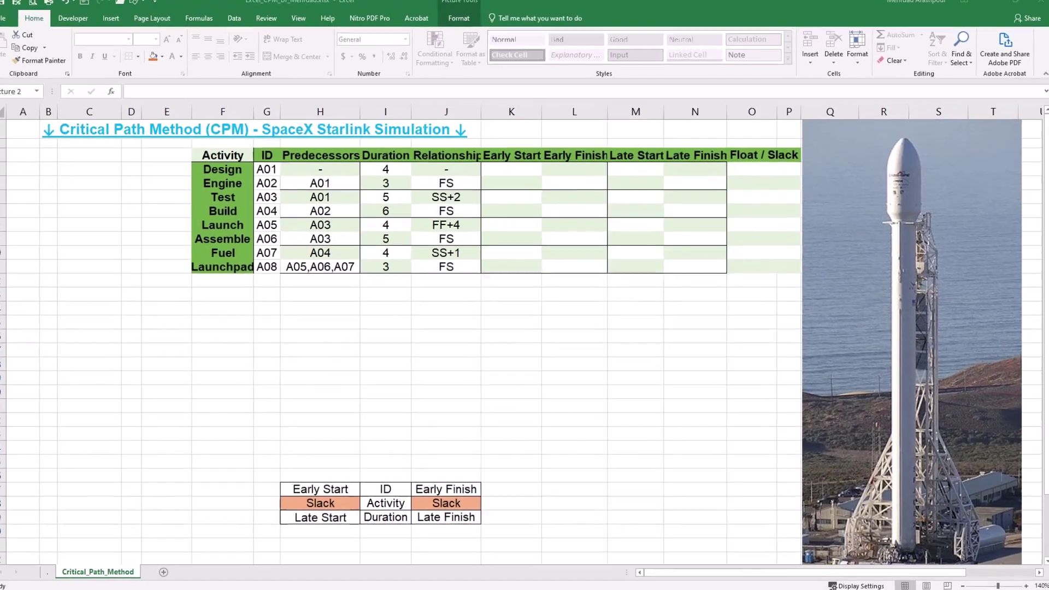
- Give the 3×3 node block B3:D5 all borders
drag(63, 160, 148, 178)
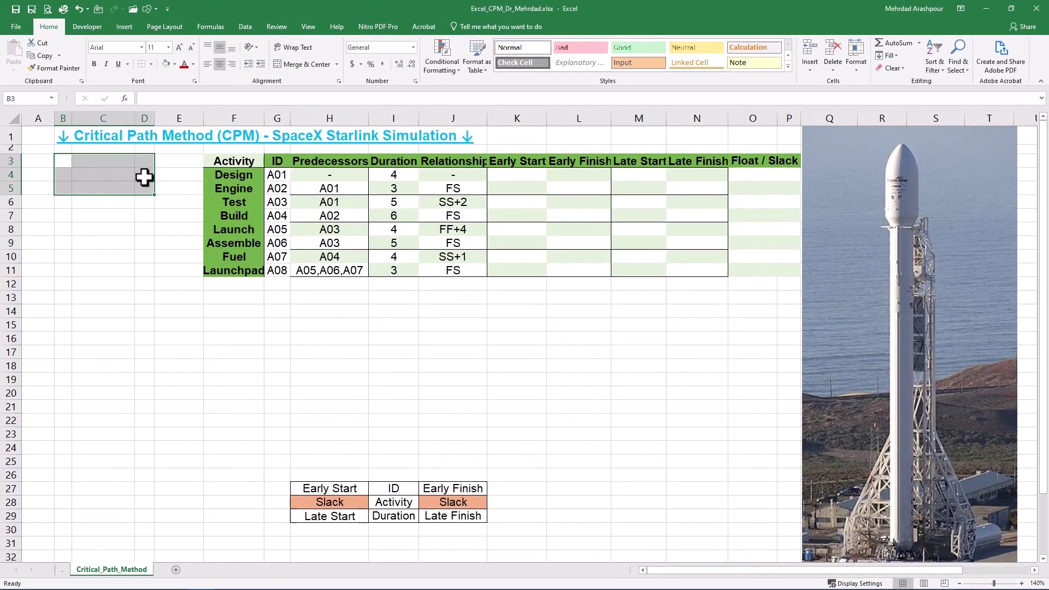
click(152, 64)
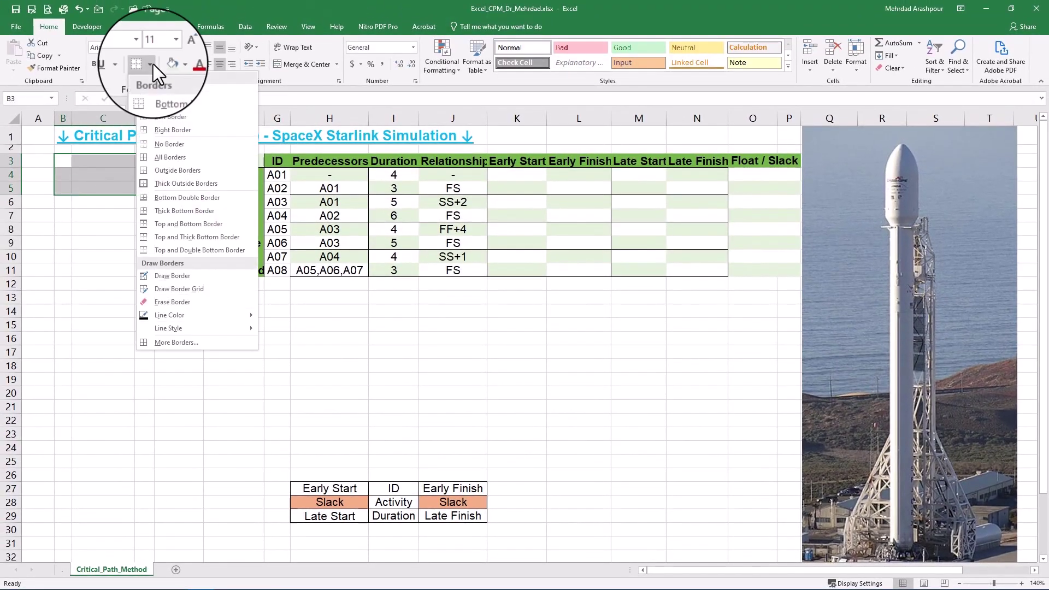
click(166, 157)
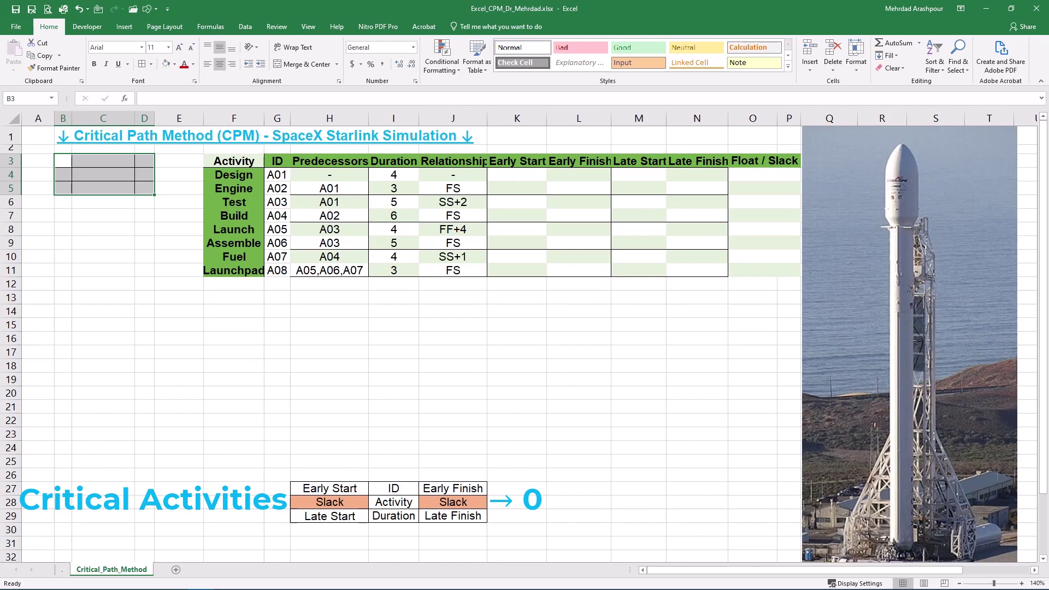
- Add an 'equal to' conditional rule that fills the middle row B4:D4 orange
drag(63, 175, 143, 173)
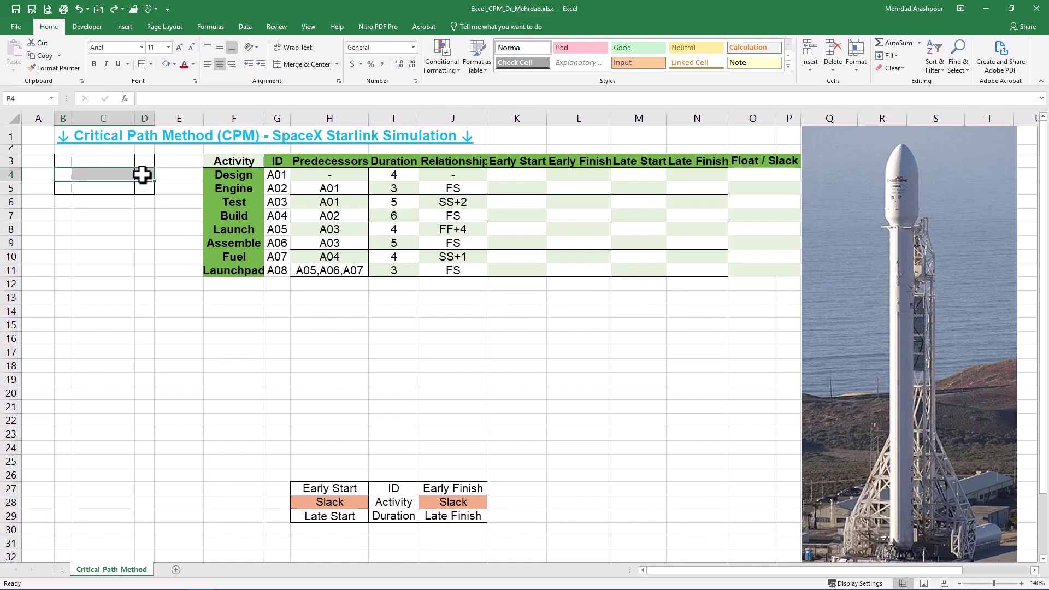
click(443, 70)
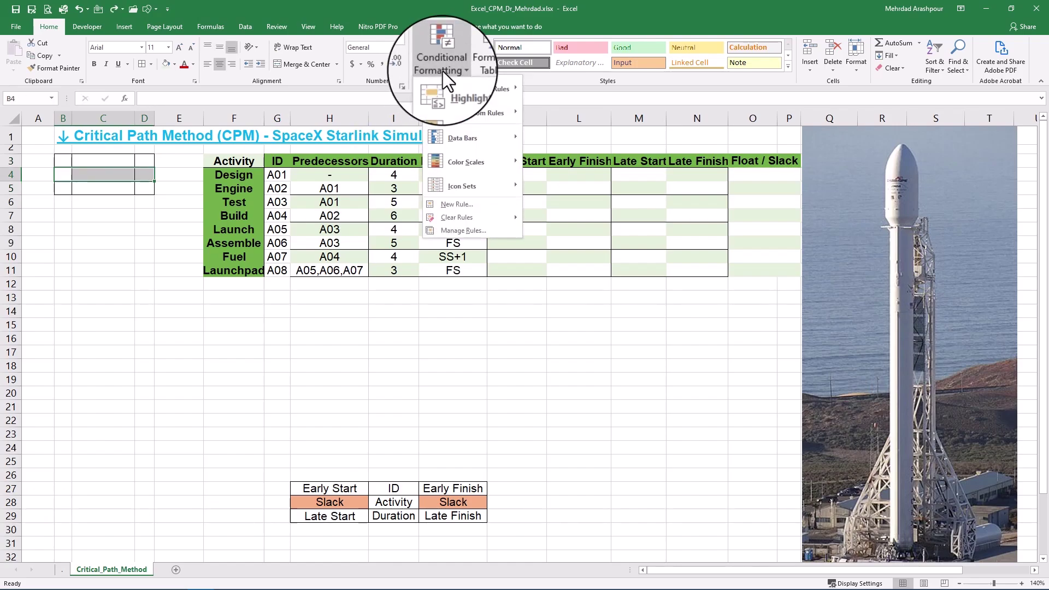
click(461, 202)
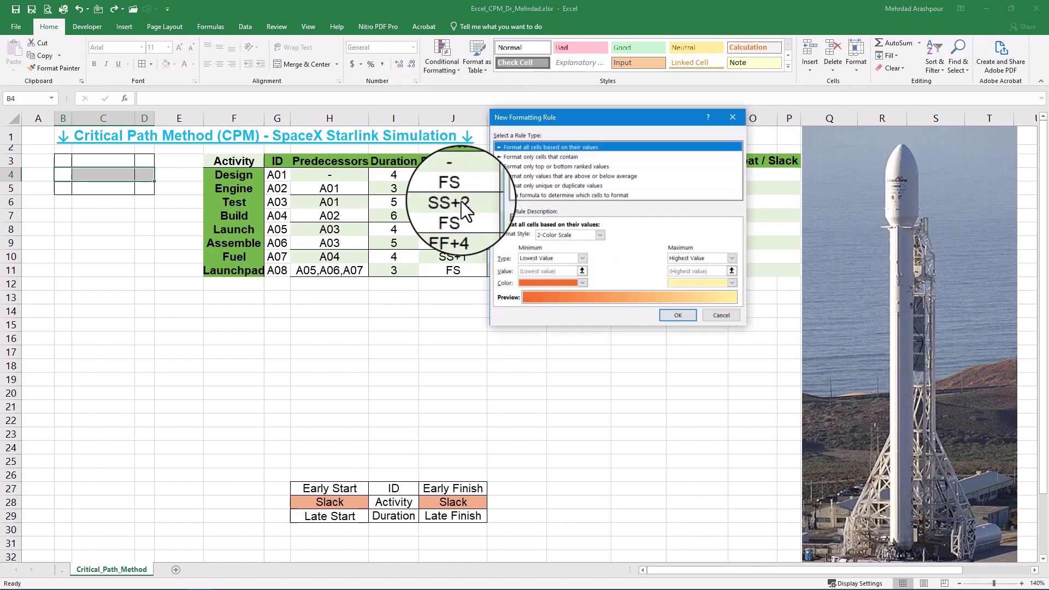
click(555, 158)
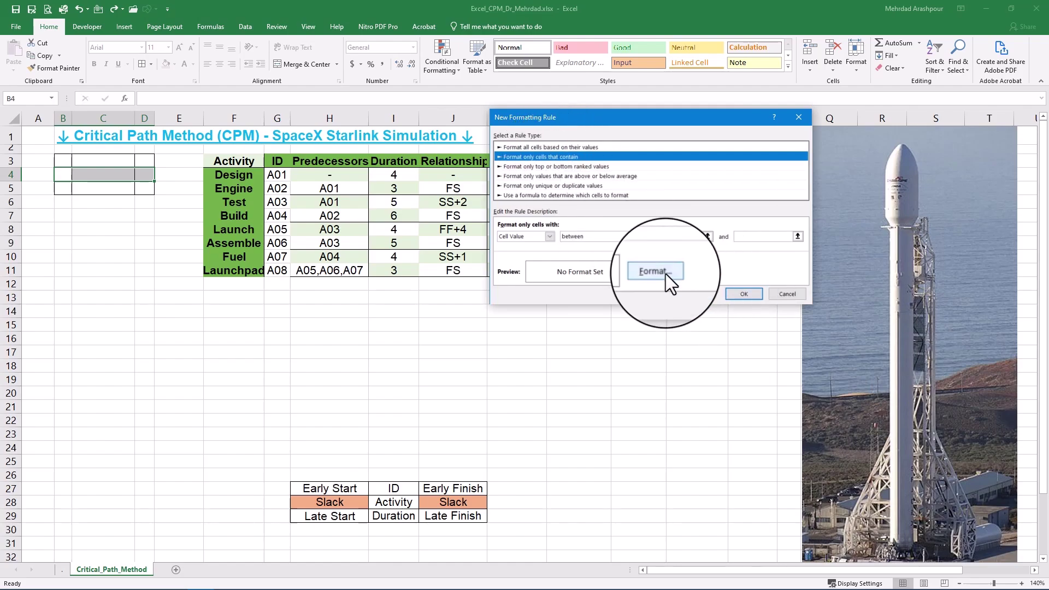
click(665, 273)
click(543, 157)
click(684, 329)
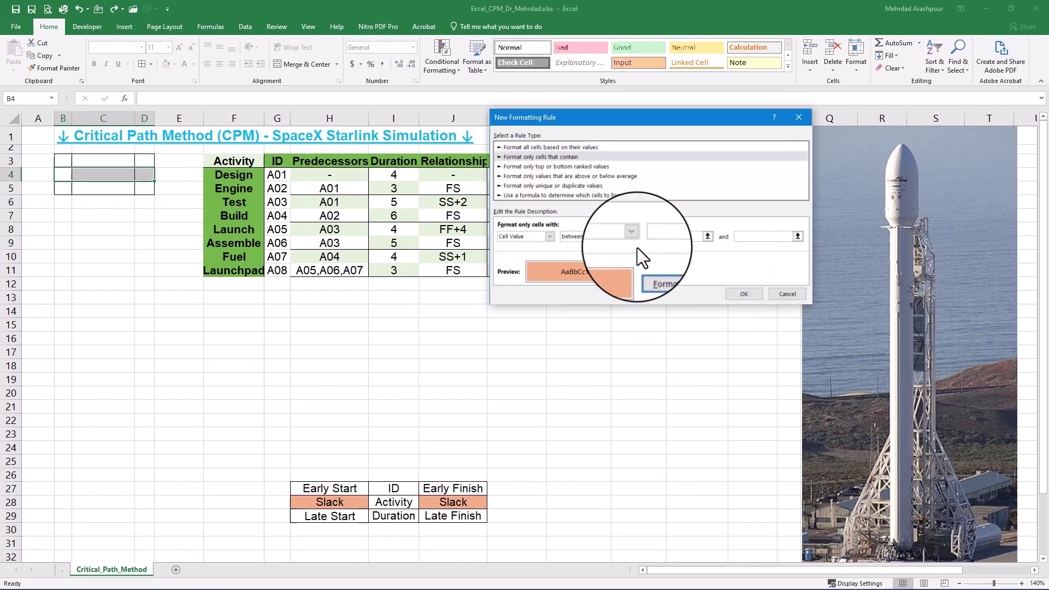
click(612, 236)
click(592, 261)
click(673, 237)
click(694, 294)
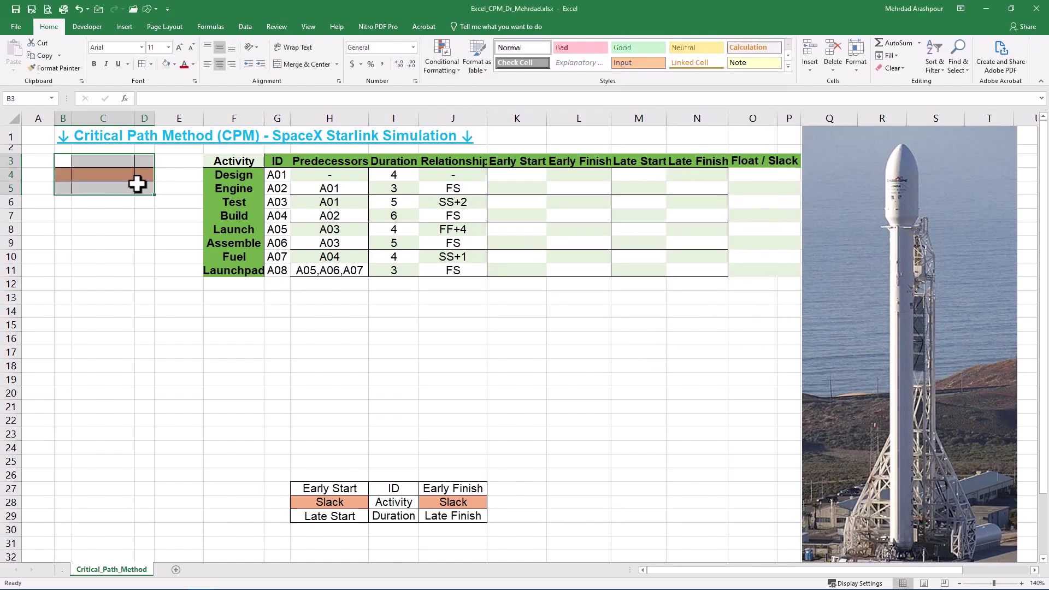
- Repeat the node box down to row 32 and link the first four box IDs to A01–A04
mouse_move(140, 183)
mouse_down()
mouse_move(63, 213)
mouse_move(63, 272)
mouse_move(452, 421)
mouse_up()
text(=)
click(276, 175)
key(Return)
click(124, 216)
text(=)
click(273, 189)
key(Return)
click(116, 271)
text(=)
click(276, 202)
key(Return)
click(105, 324)
text(=)
click(276, 216)
key(Return)
- Link the remaining box IDs to A05–A08 from the activity table
click(114, 379)
click(277, 229)
key(Return)
click(109, 433)
click(277, 243)
key(Return)
click(117, 489)
text(=)
click(277, 257)
key(Return)
click(116, 543)
click(276, 271)
key(Return)
- Copy the A01 node box and paste it as a linked picture below the table
drag(63, 160, 138, 188)
key(ctrl+c)
right_click(230, 341)
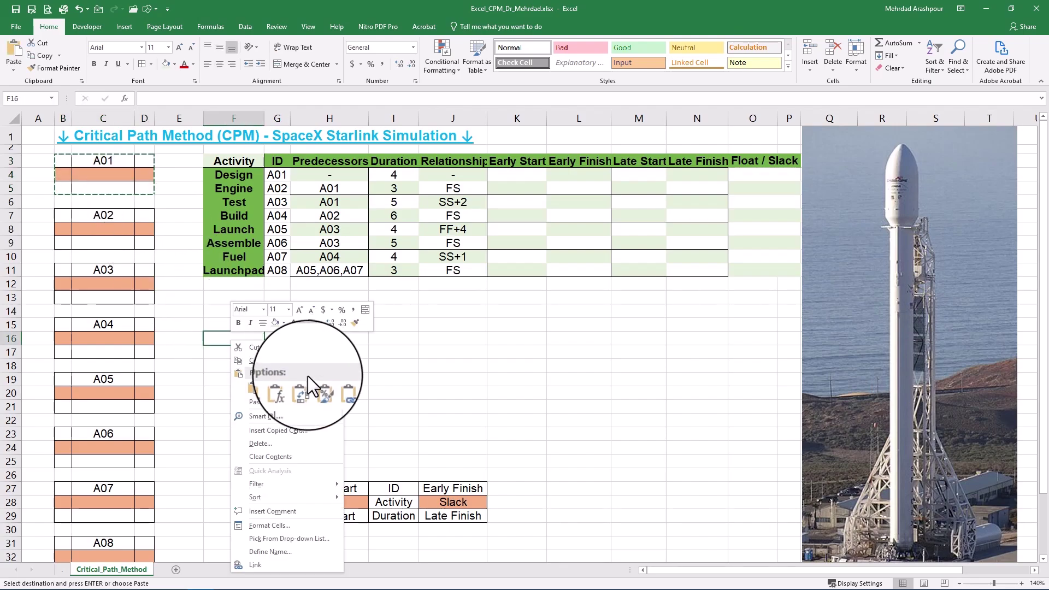
mouse_move(335, 402)
click(404, 492)
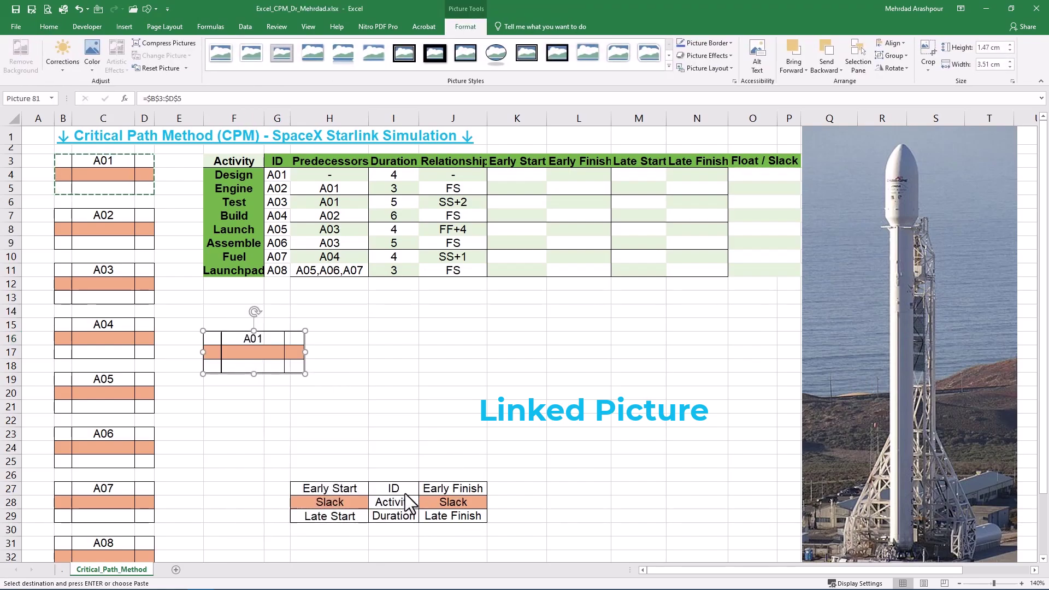
key(Escape)
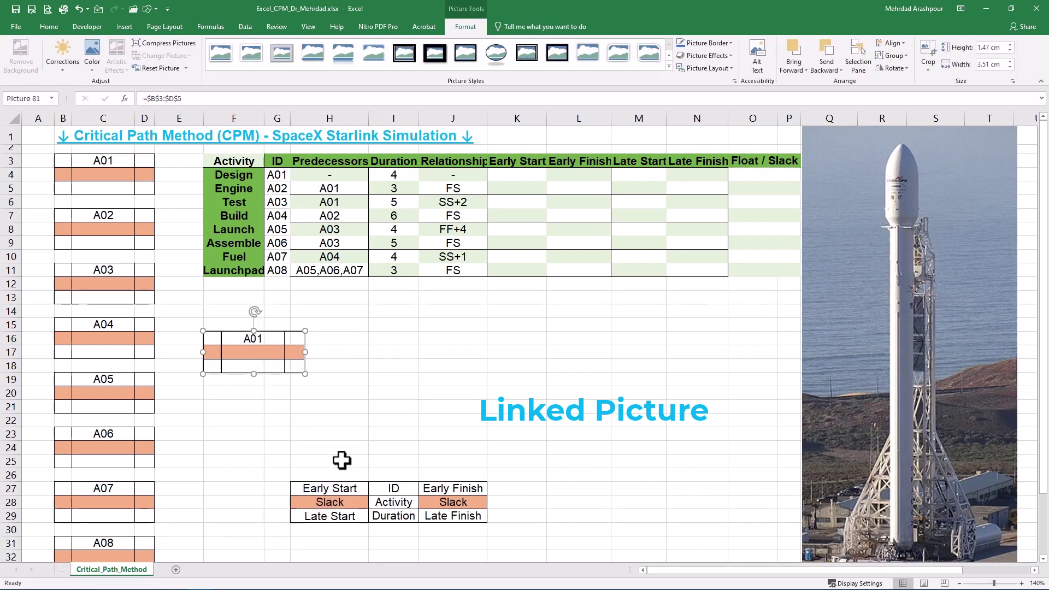
- Link the A01 box's middle cell to the name Design, then copy the A02 box
click(99, 174)
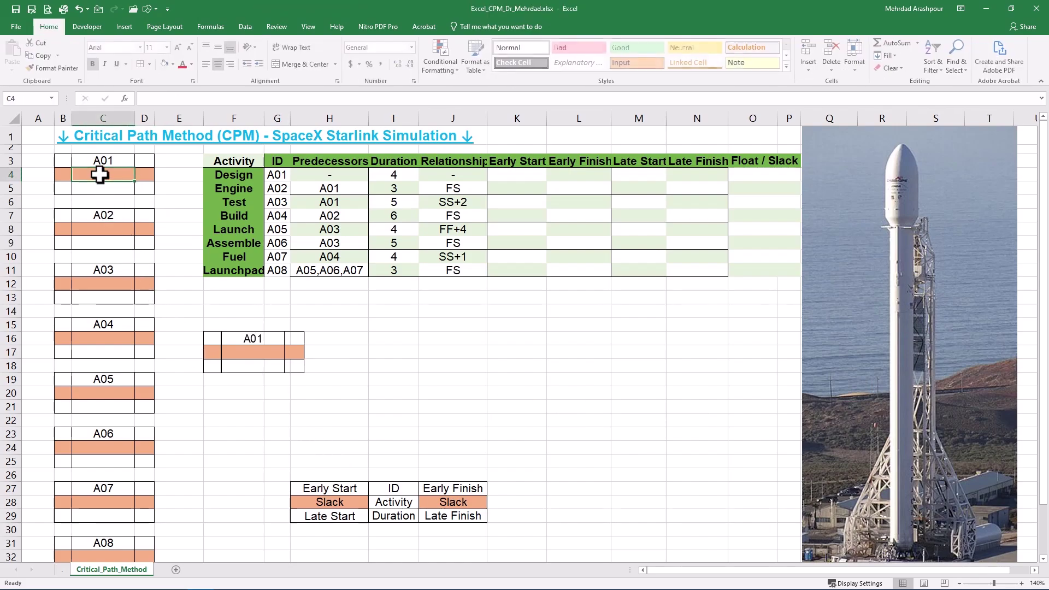
text(=)
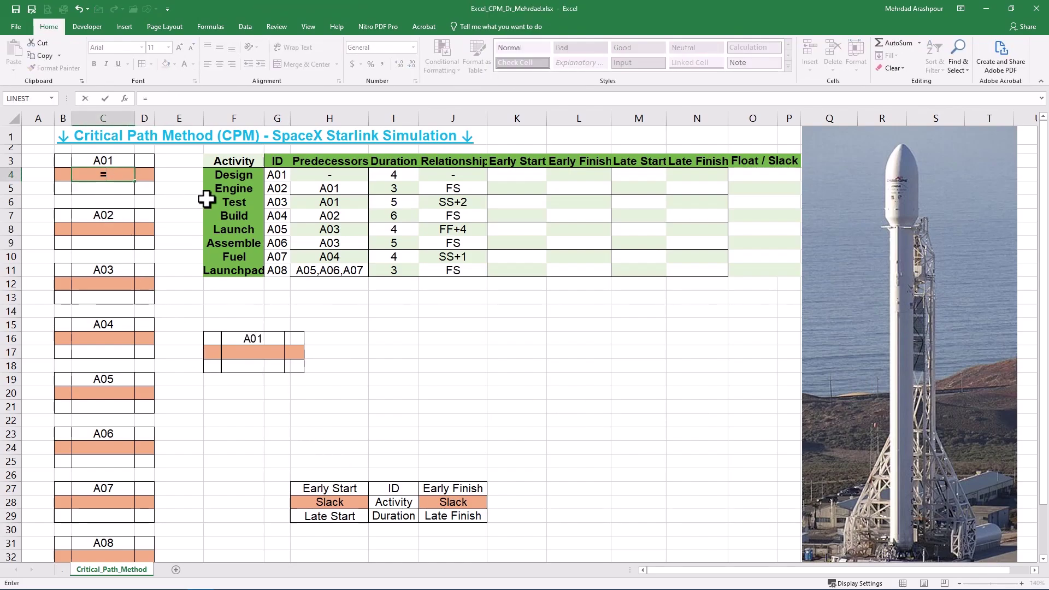
click(221, 175)
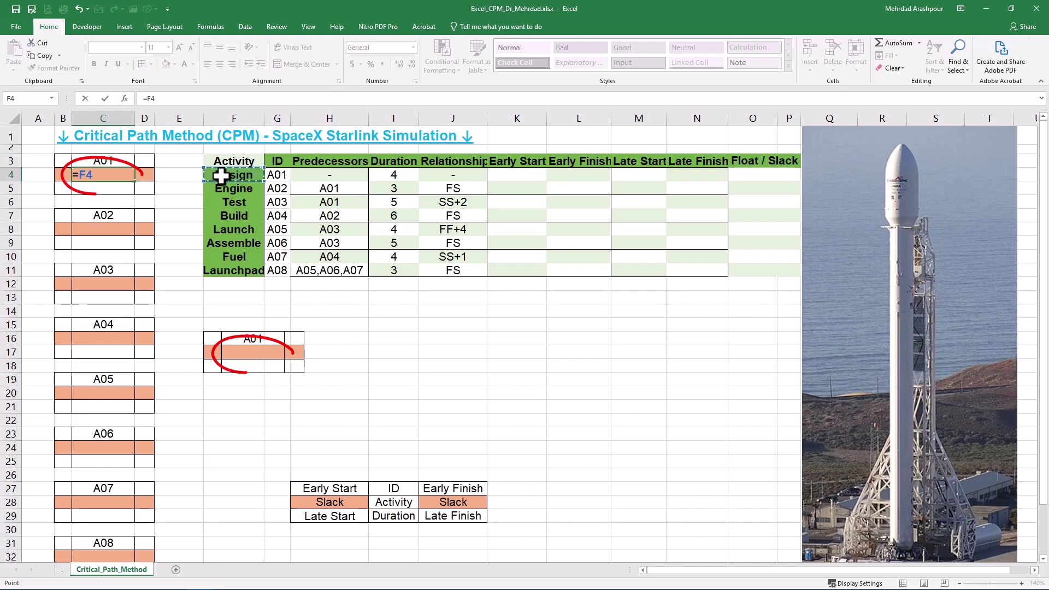
key(Return)
drag(63, 215, 145, 243)
key(ctrl+c)
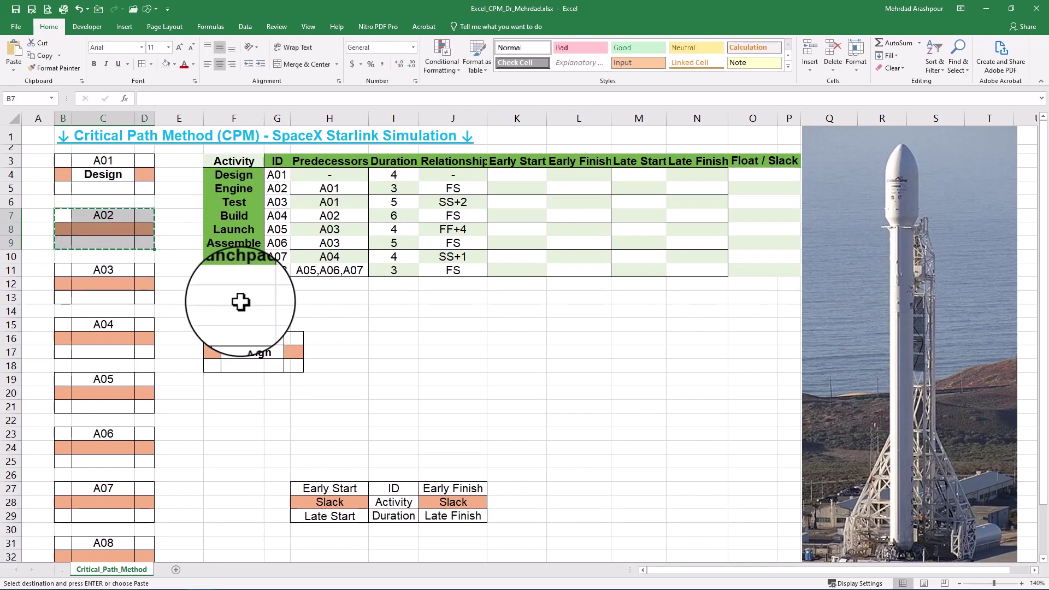
- Paste the A02 box as a linked picture at I13 and select the A03 box
right_click(381, 298)
mouse_move(484, 355)
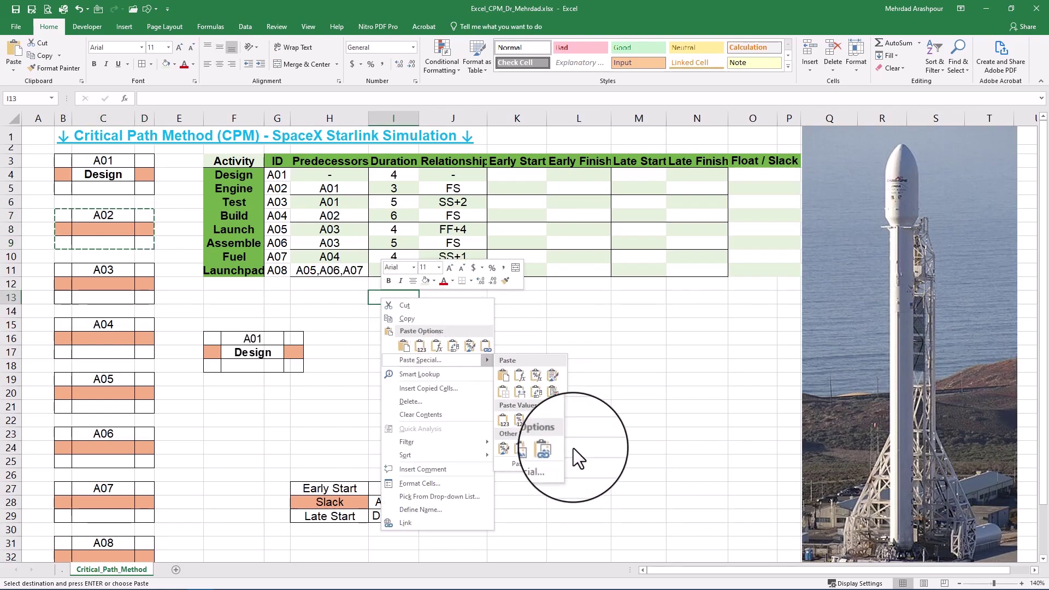
click(556, 454)
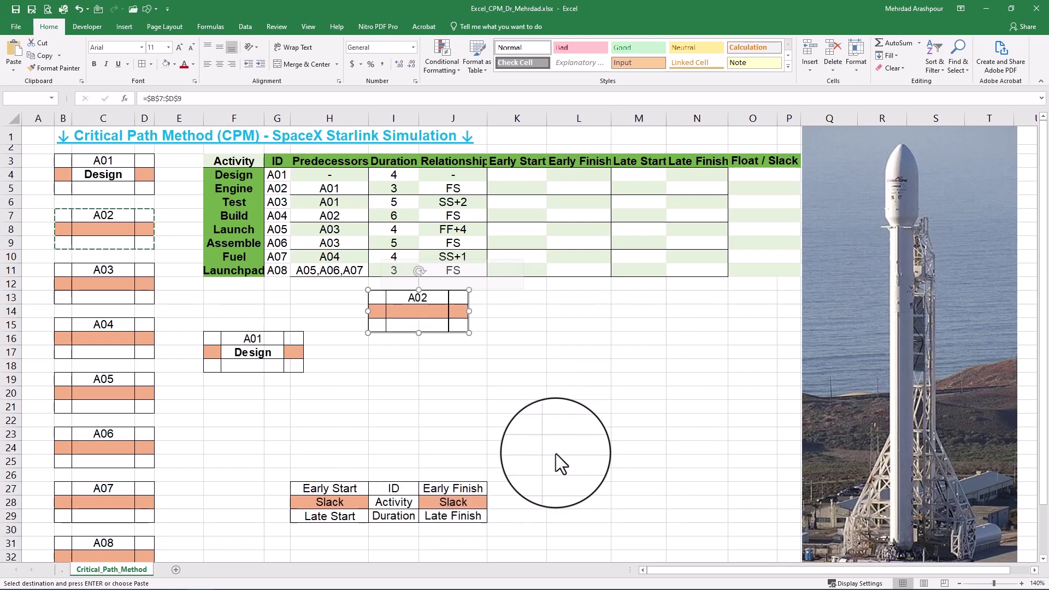
drag(63, 270, 134, 300)
drag(134, 300, 146, 300)
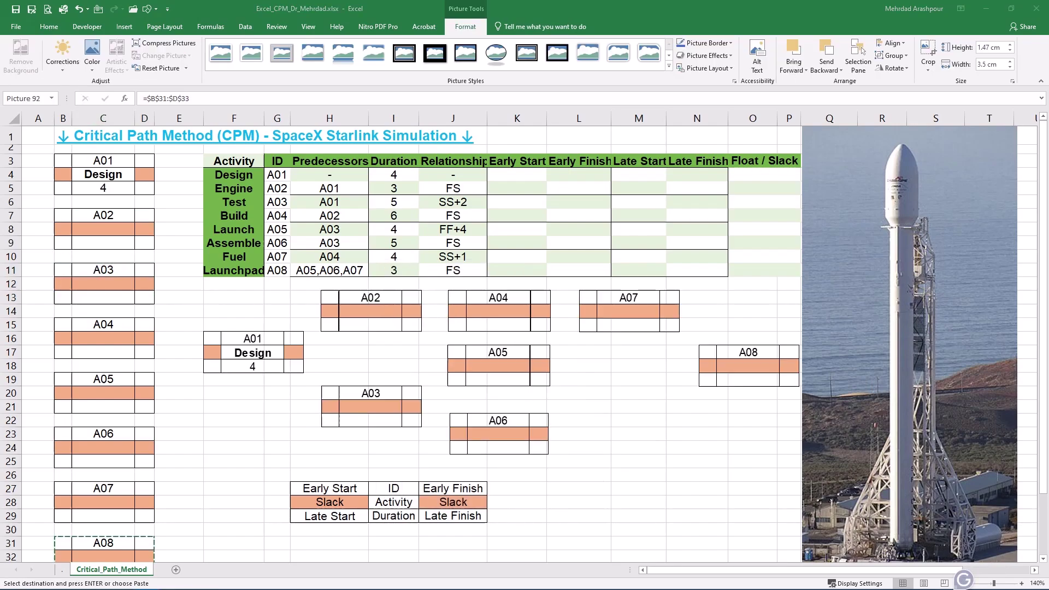
- Link the A02 and A03 boxes to their names and durations: Engine 3, Test 5
click(98, 230)
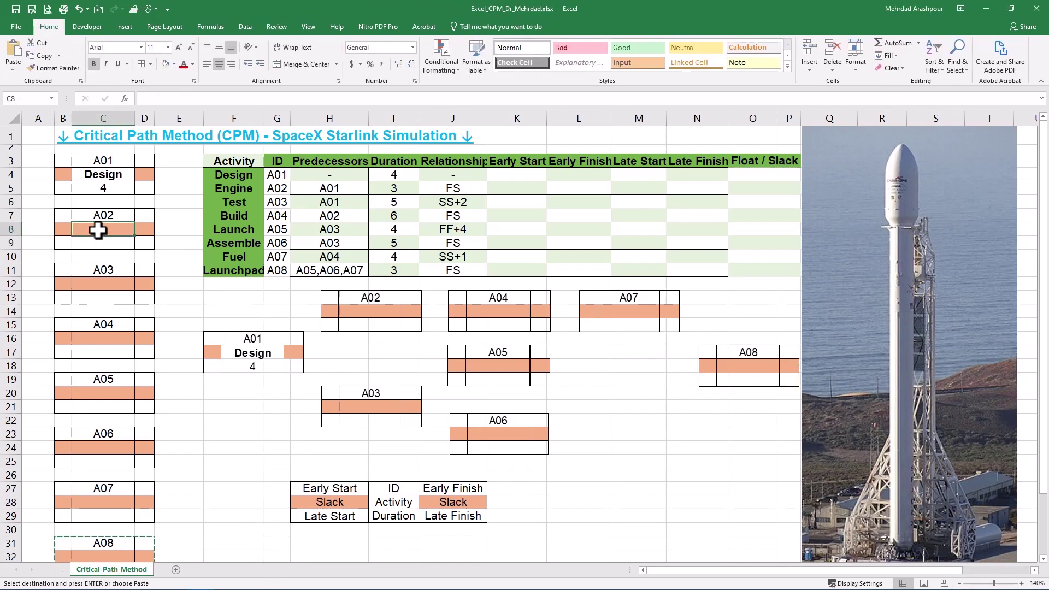
text(=)
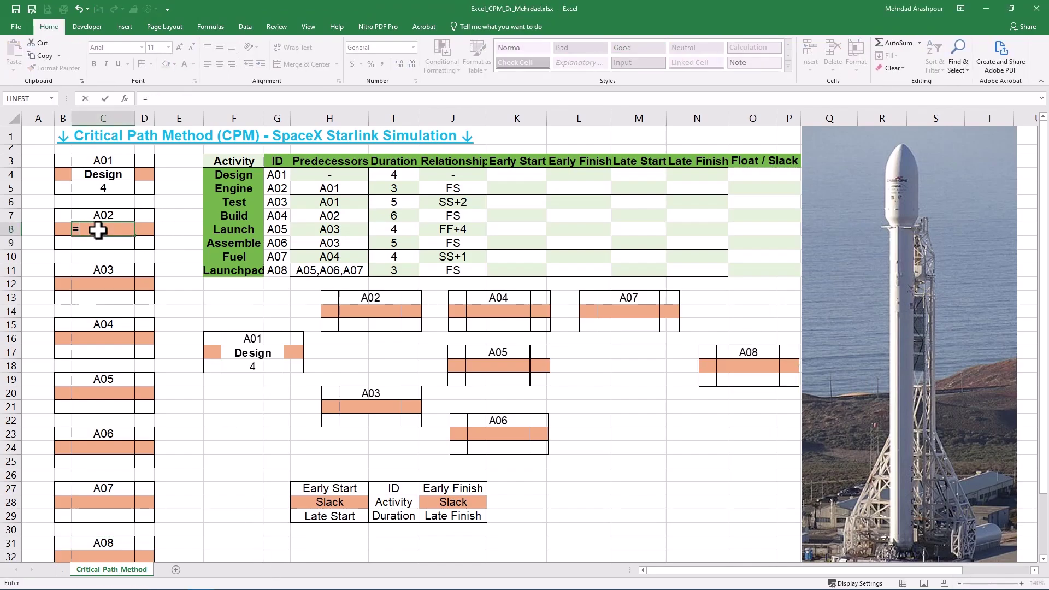
click(252, 189)
key(Return)
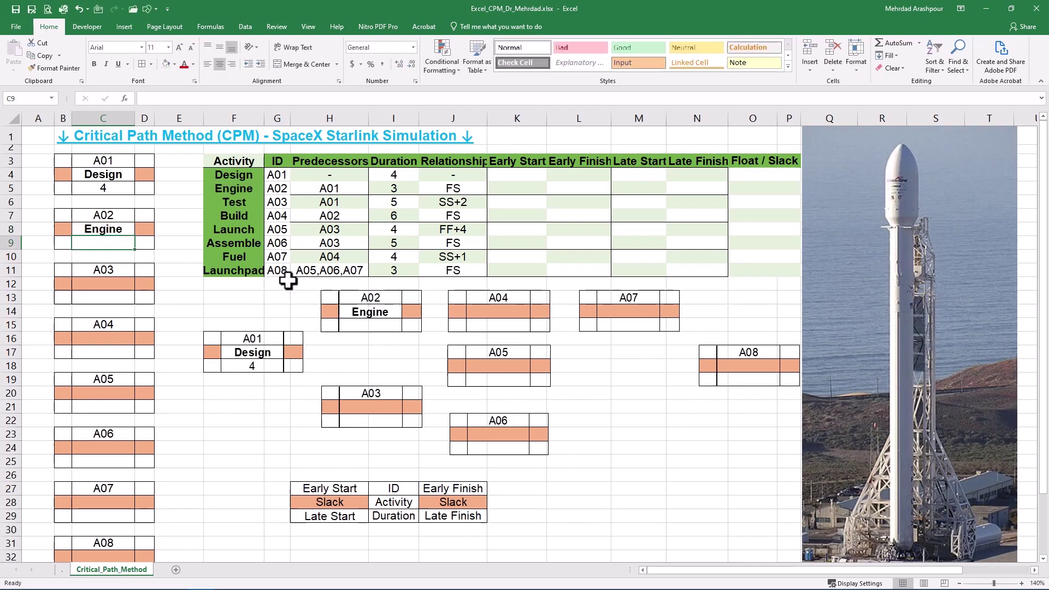
text(=)
click(404, 189)
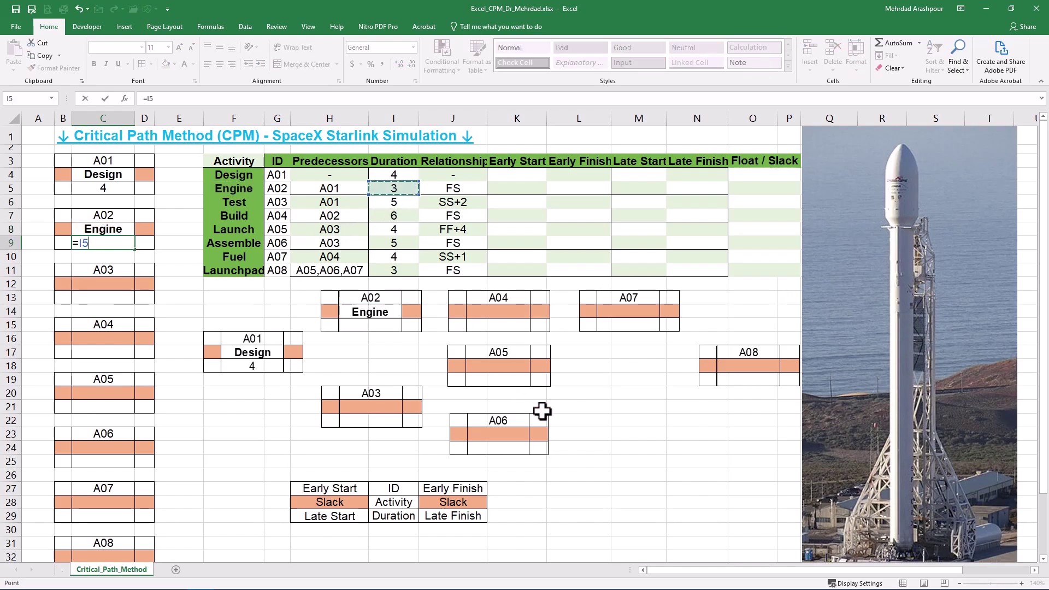
key(Return)
key(Down)
key(Down)
text(=)
click(243, 202)
key(Return)
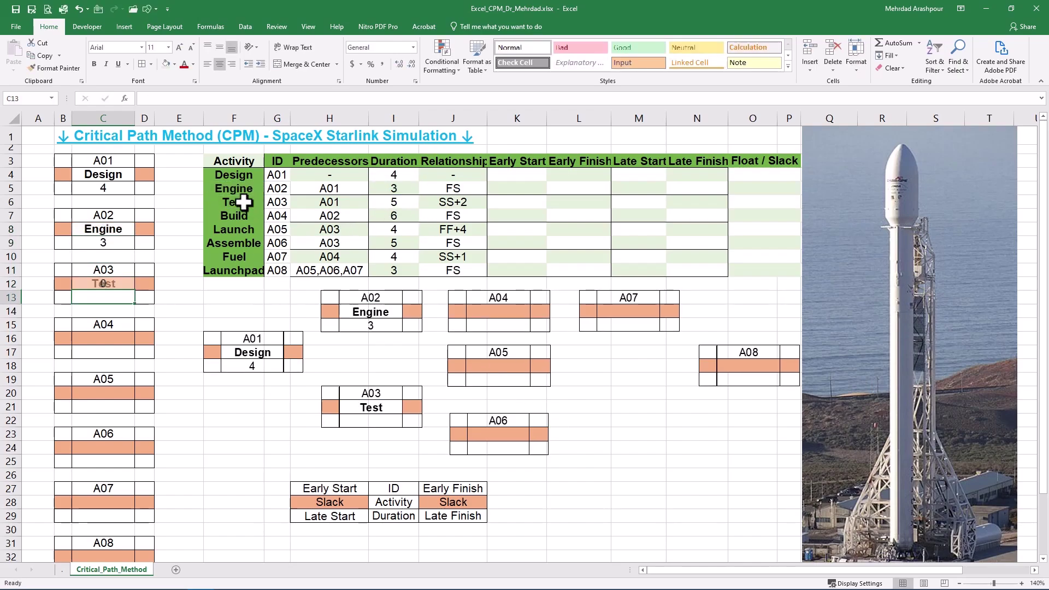
text(=)
click(393, 203)
key(Return)
- Link the A04 box to the name Build with duration 6
key(Down)
key(Down)
text(=)
click(234, 216)
key(Return)
text(=)
click(394, 216)
key(Return)
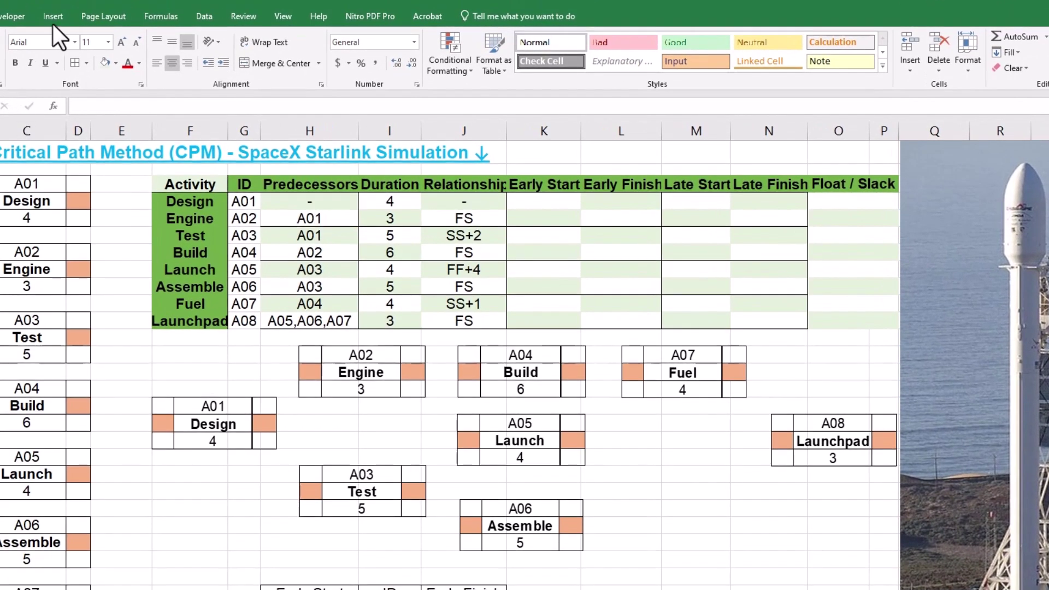
- Draw curved arrows from Design to Engine and Test, labelling the Design–Test arrow +2
click(57, 18)
click(109, 60)
click(107, 100)
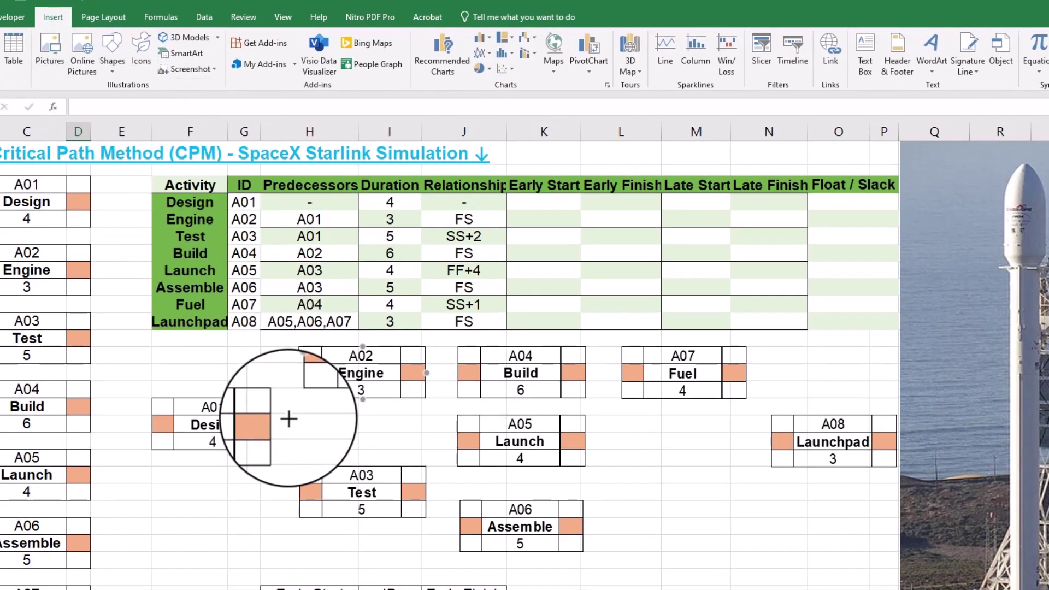
drag(278, 424, 298, 373)
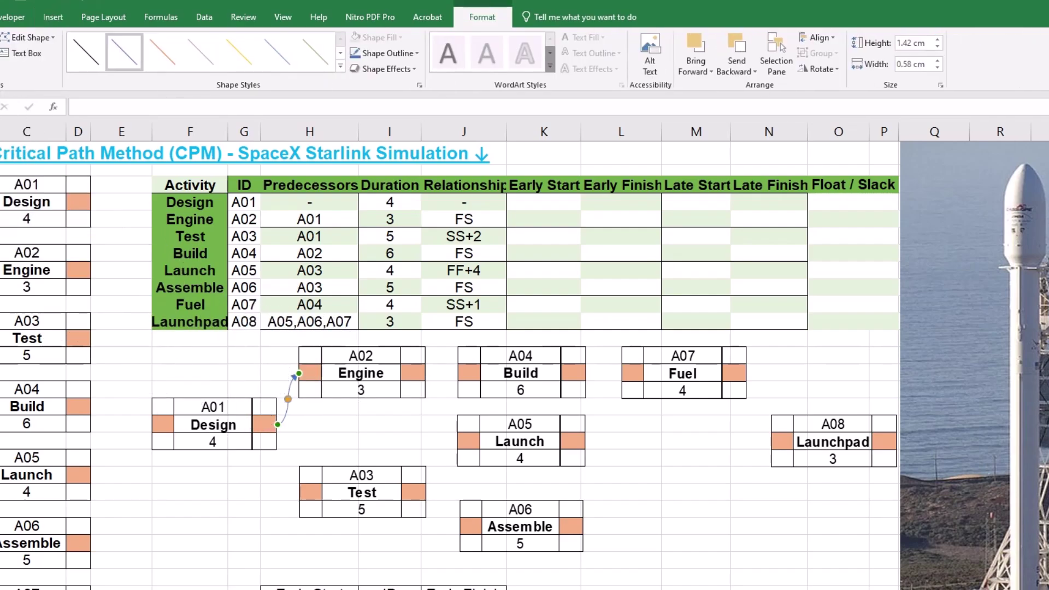
drag(153, 423, 300, 493)
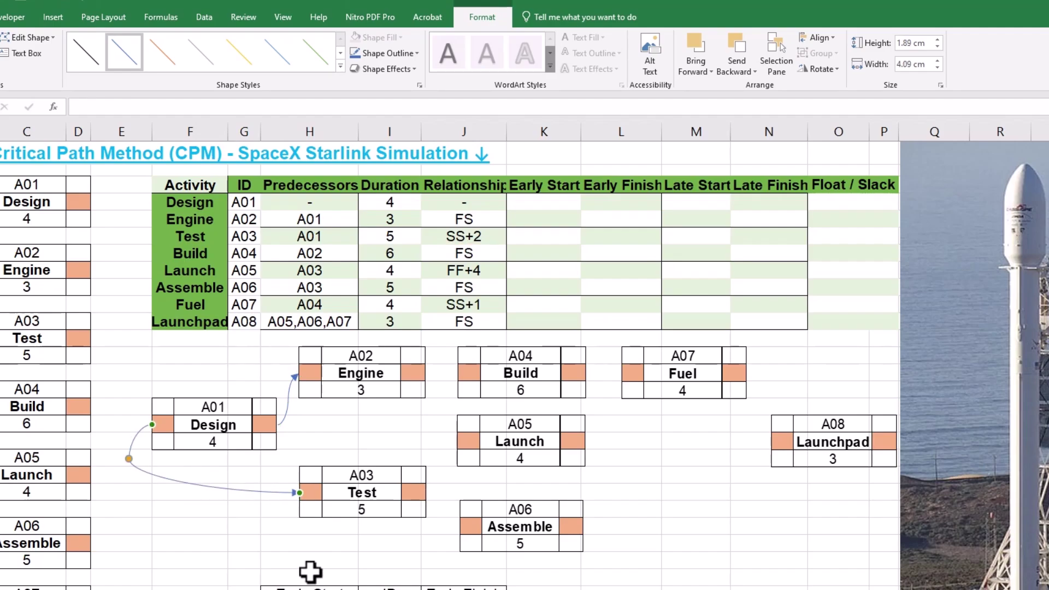
key(ctrl+v)
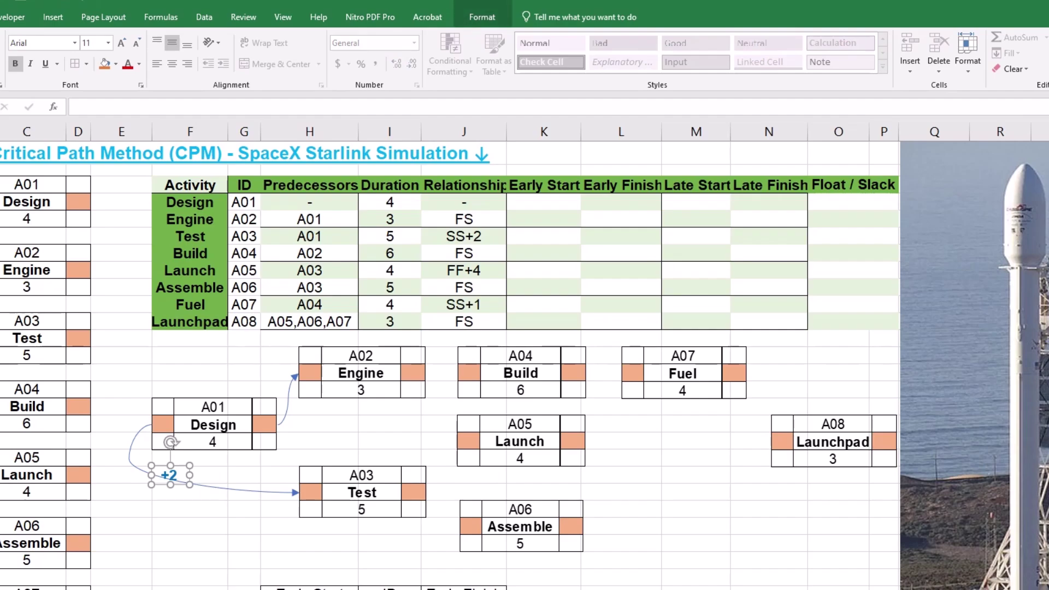
drag(178, 485, 222, 490)
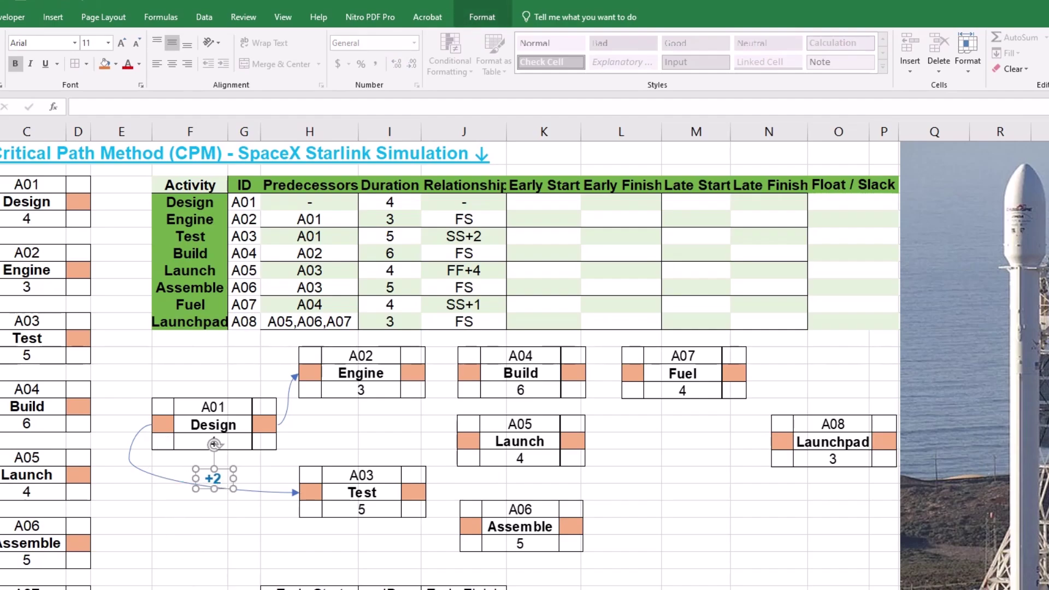
- Draw arrows Engine→Build and Test→Launch, adding a +4 lag label to Test–Launch
drag(426, 374, 458, 396)
click(445, 475)
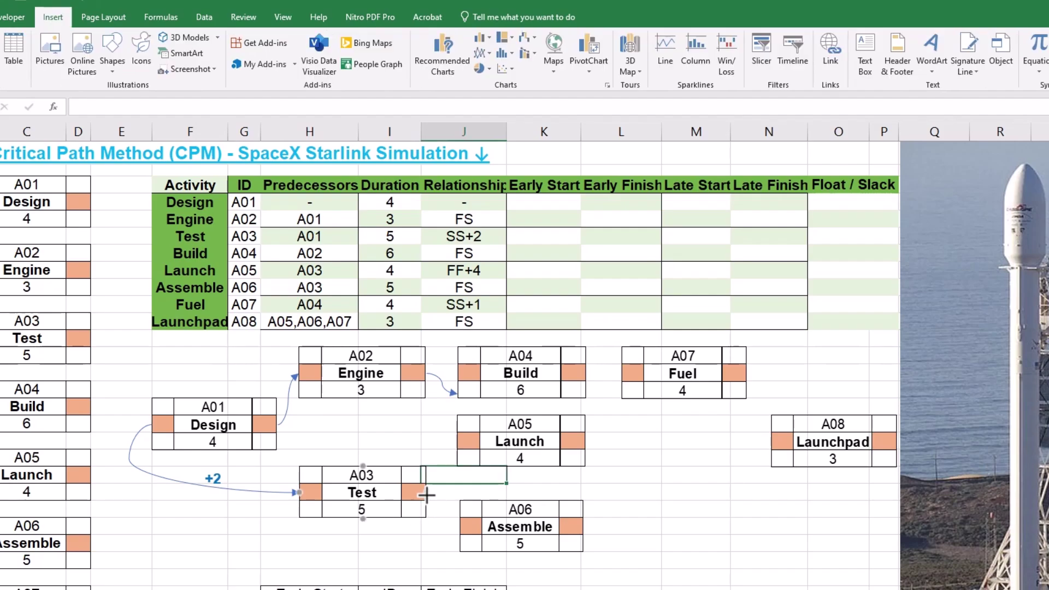
mouse_move(426, 495)
mouse_down()
mouse_move(597, 468)
mouse_move(588, 441)
mouse_up()
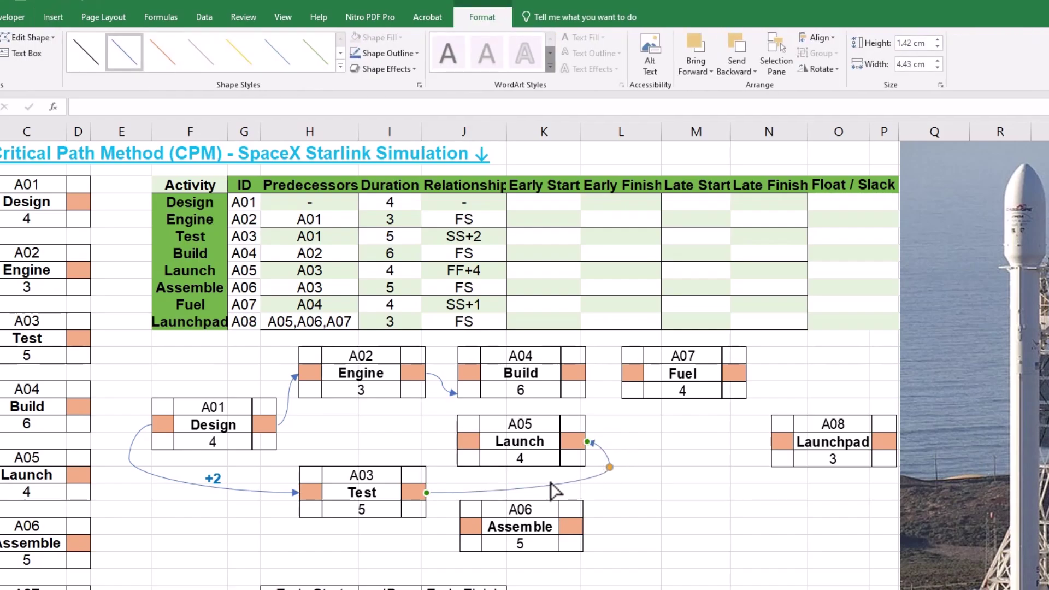
click(512, 480)
key(ctrl+v)
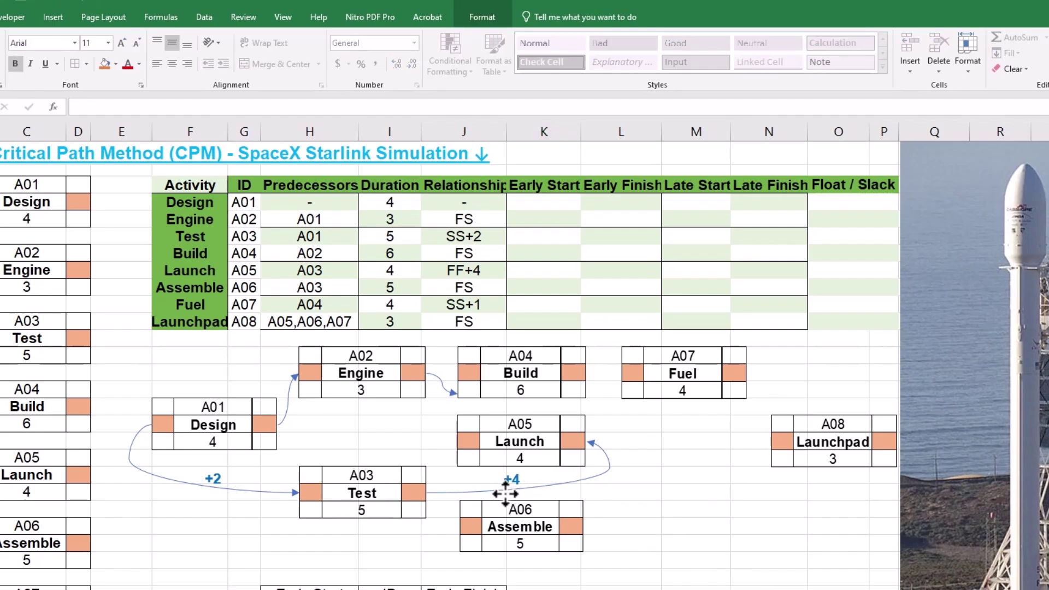
- Draw arrows Test→Assemble, Build→Fuel and Launch→Launchpad
click(53, 17)
drag(426, 492, 461, 526)
drag(458, 373, 621, 373)
drag(585, 420, 772, 454)
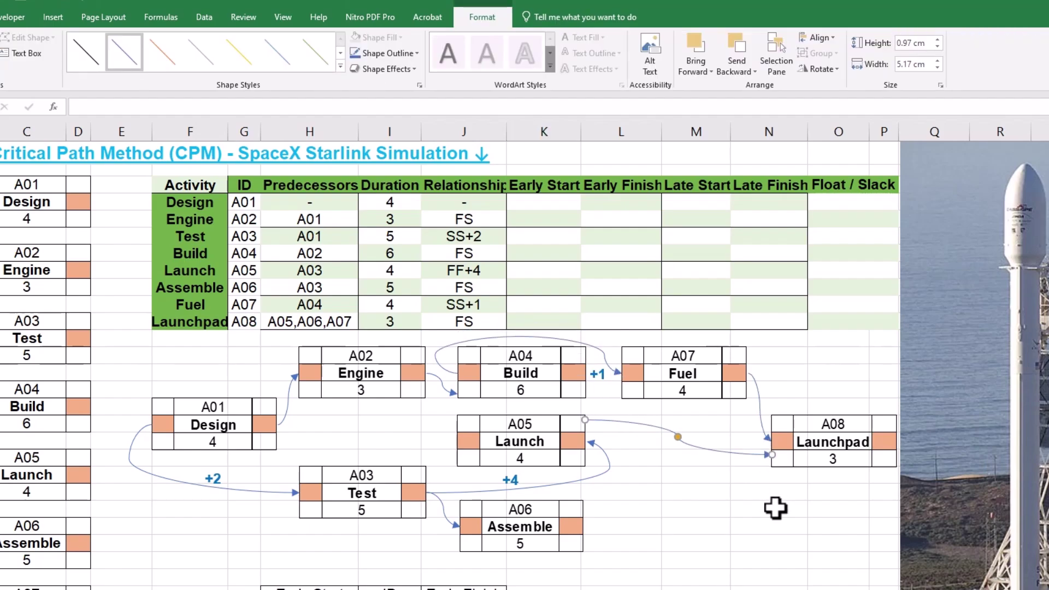
- Draw a curved arrow from Assemble (A06) to Launchpad (A08) and deselect it
drag(583, 526, 771, 466)
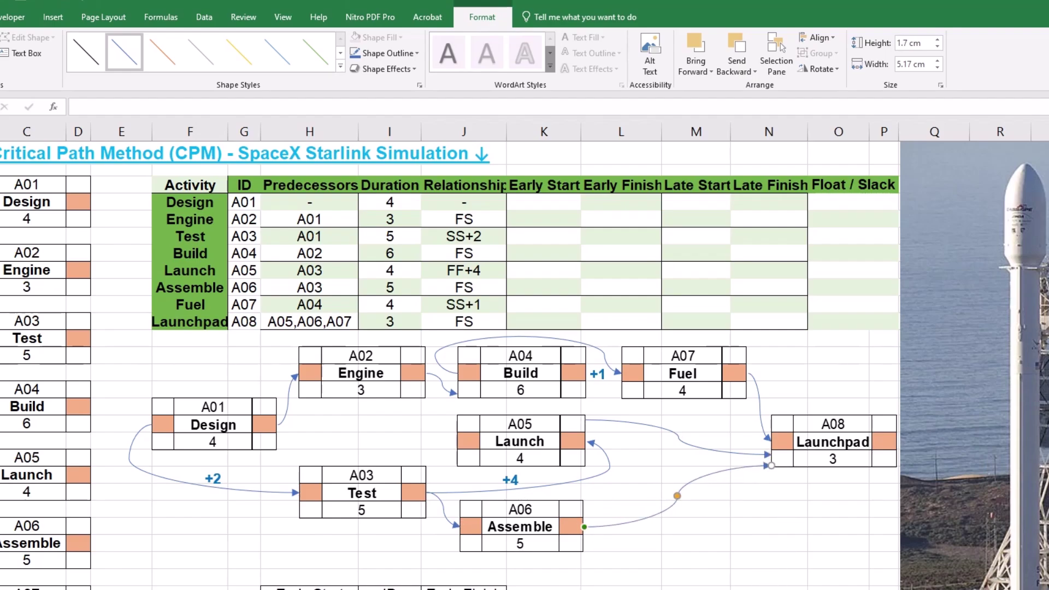
key(Escape)
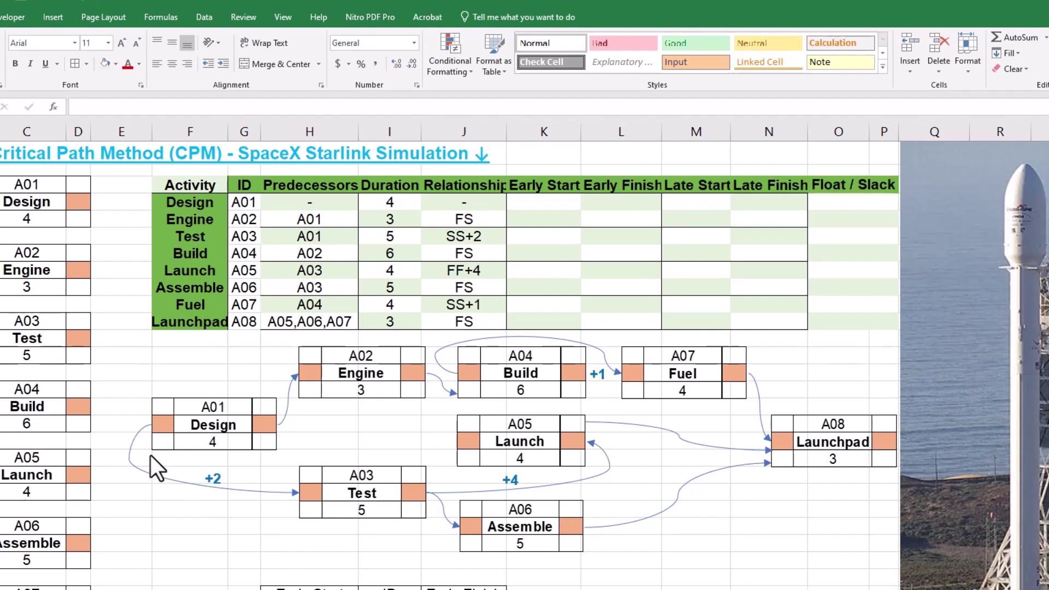
- Select all nine connector arrows in the network diagram together
click(131, 431)
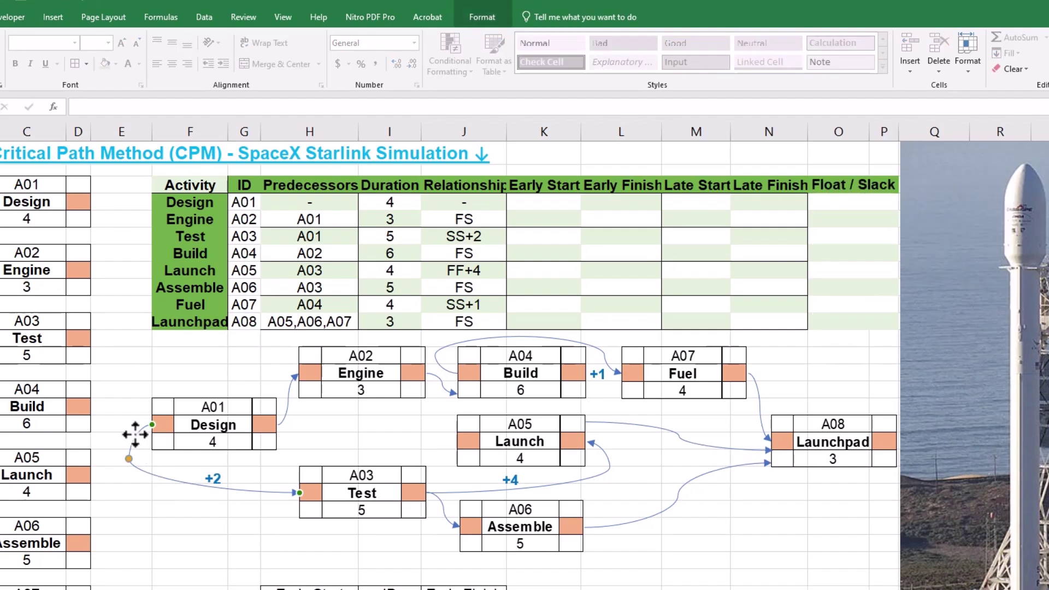
shift+click(288, 407)
shift+click(443, 383)
shift+click(437, 358)
shift+click(445, 509)
shift+click(474, 493)
shift+click(637, 525)
shift+click(762, 449)
shift+click(759, 418)
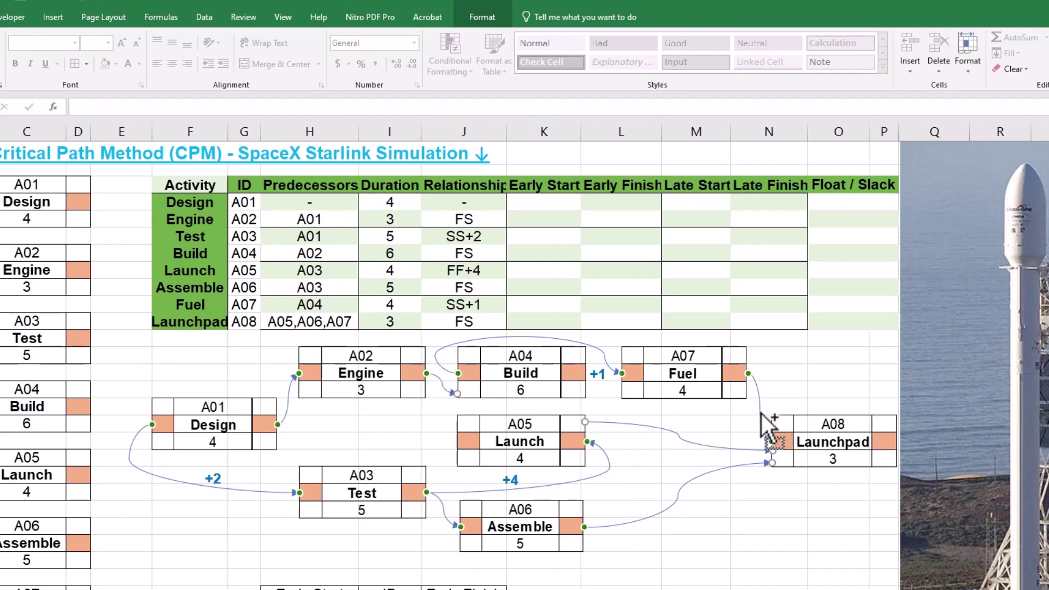
- Apply a thicker outline weight to the selected arrows
click(479, 21)
click(418, 53)
mouse_move(445, 250)
click(516, 295)
click(516, 295)
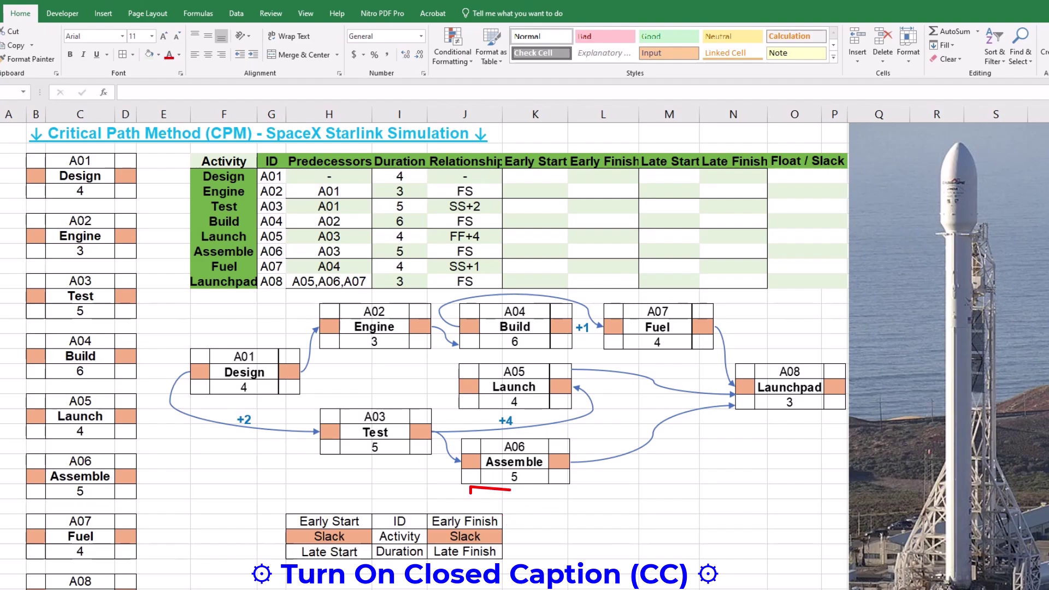
- Enter Design's early start 0 in K4 and link its box to K4 and L4 (0, 4)
click(528, 179)
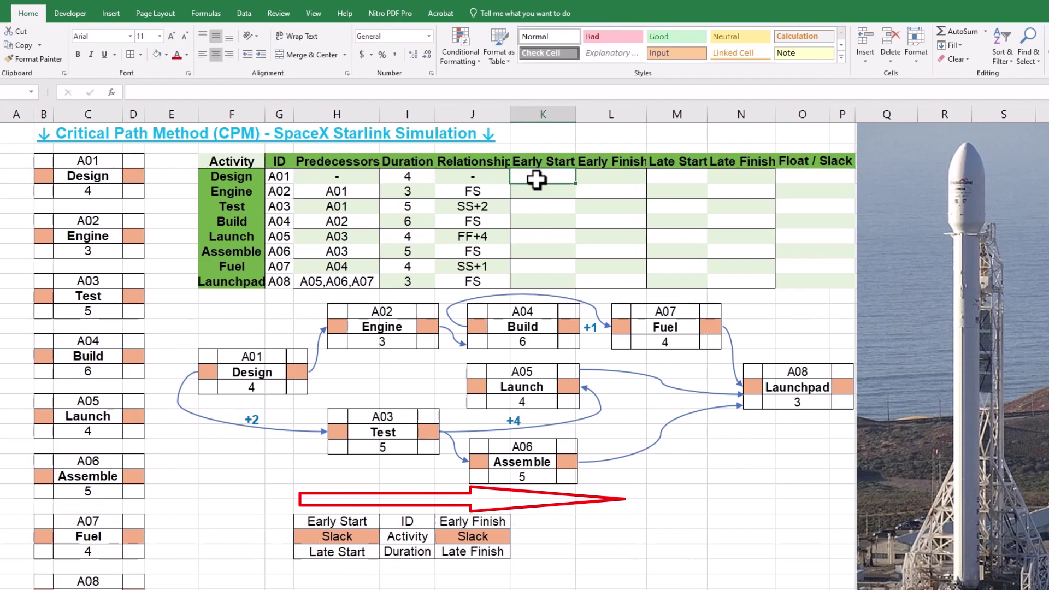
text(0)
key(Tab)
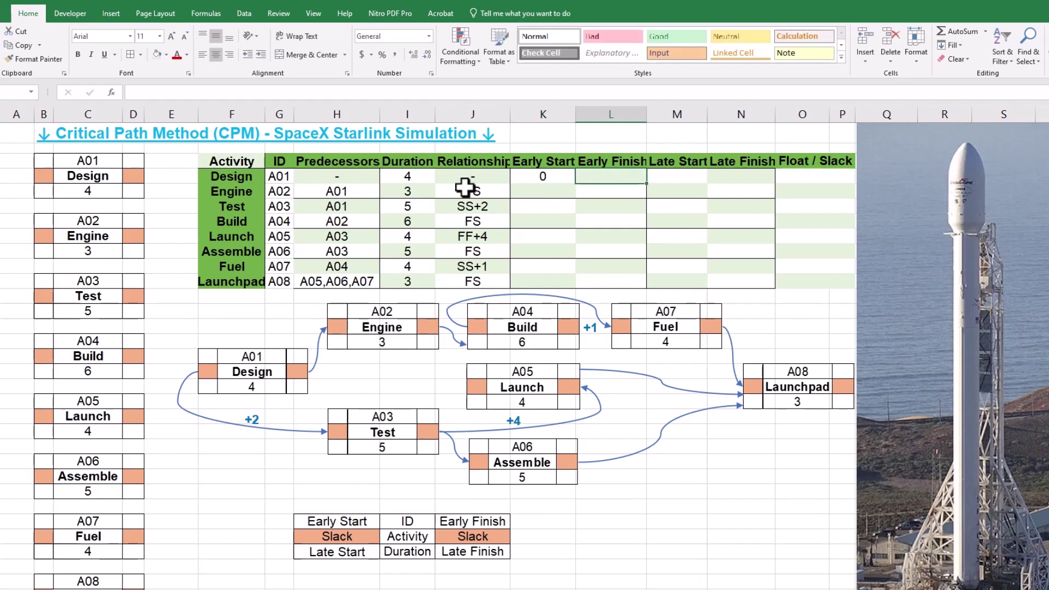
click(44, 161)
click(43, 160)
text(=)
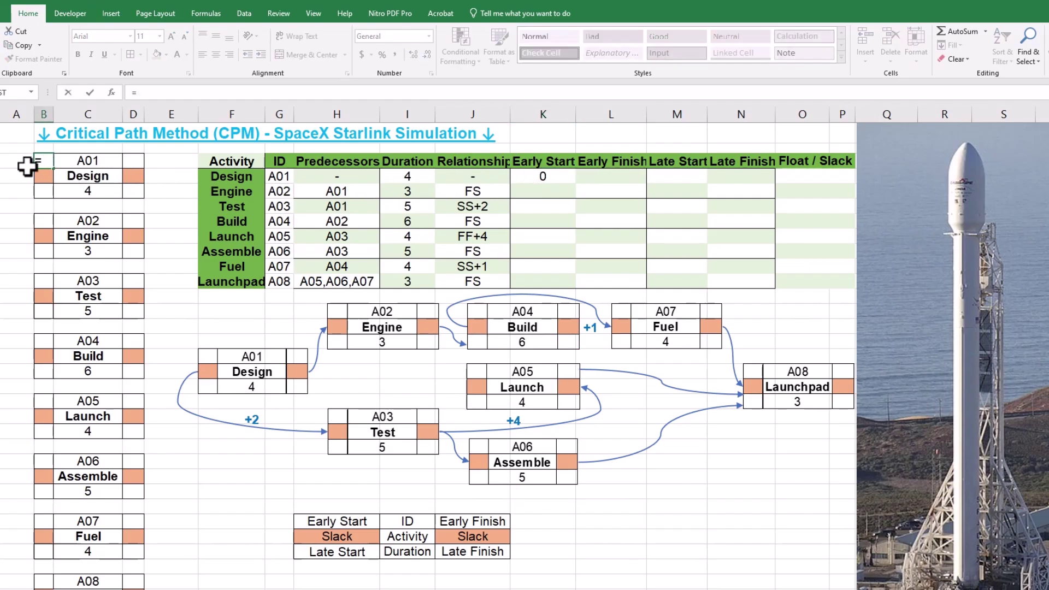
click(520, 176)
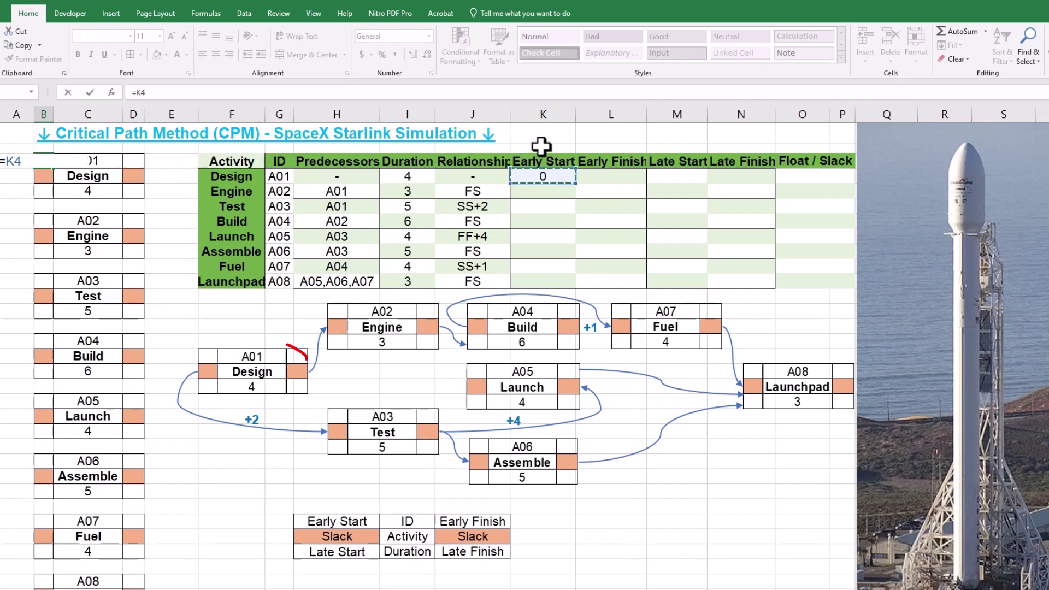
key(Tab)
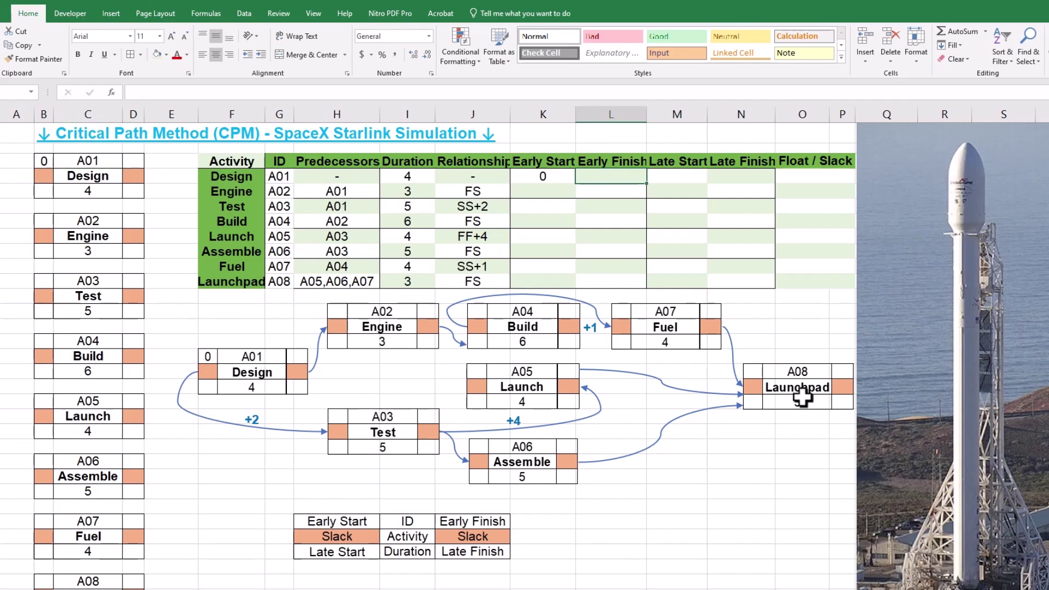
key(Tab)
click(130, 160)
text(=)
click(606, 175)
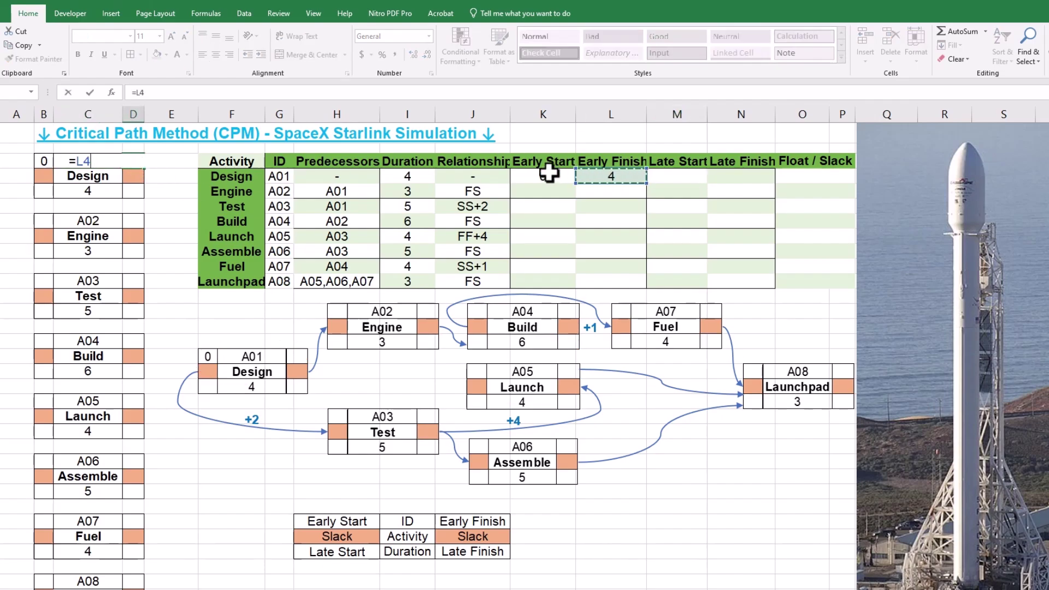
key(Return)
- Enter Engine's early start 4 in K5 and link its box corners to K5 and L5
click(563, 191)
text(4)
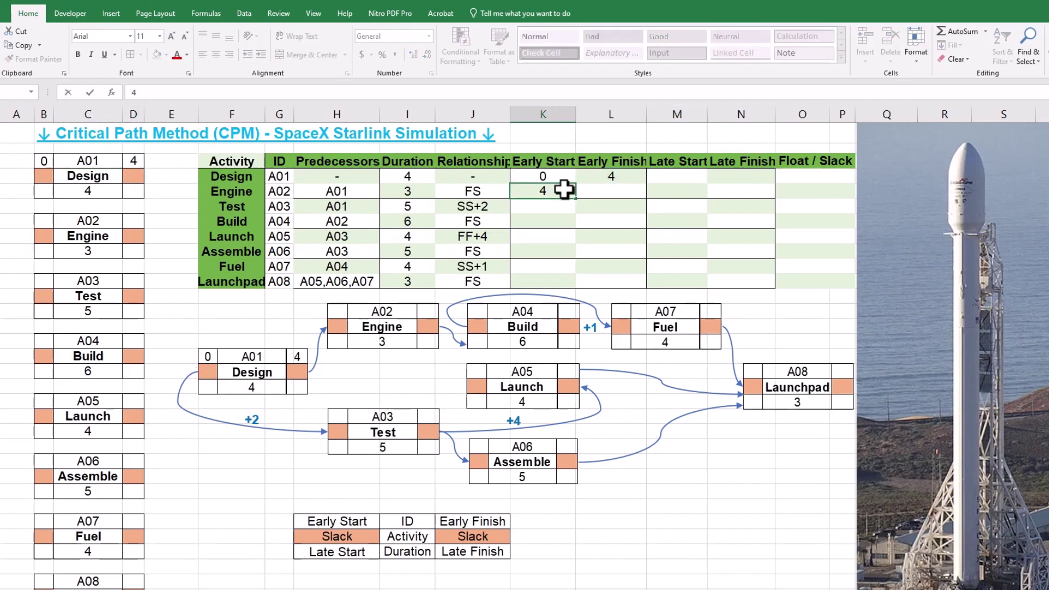
key(Tab)
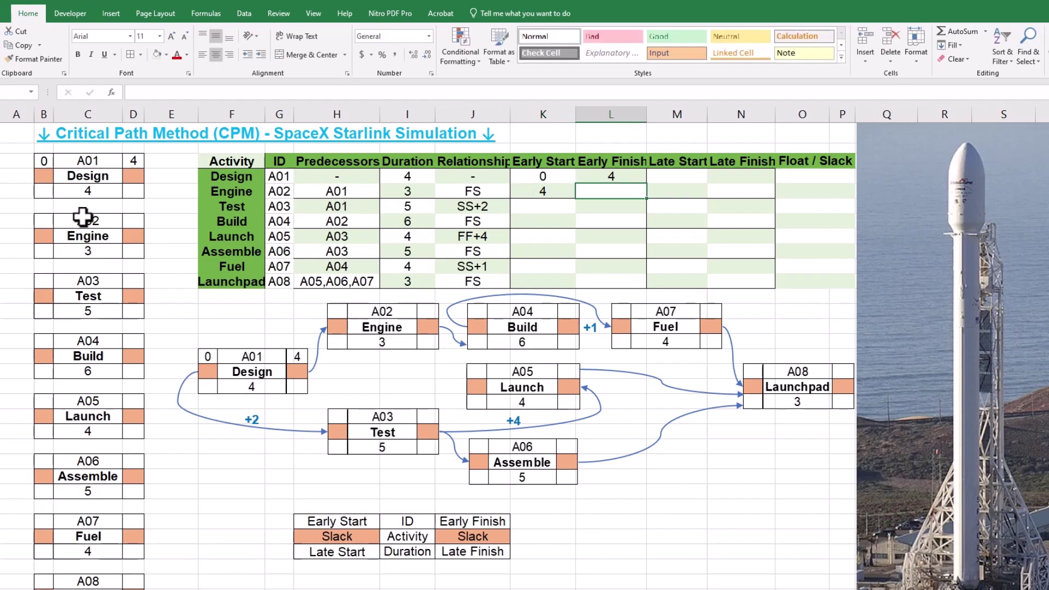
click(46, 220)
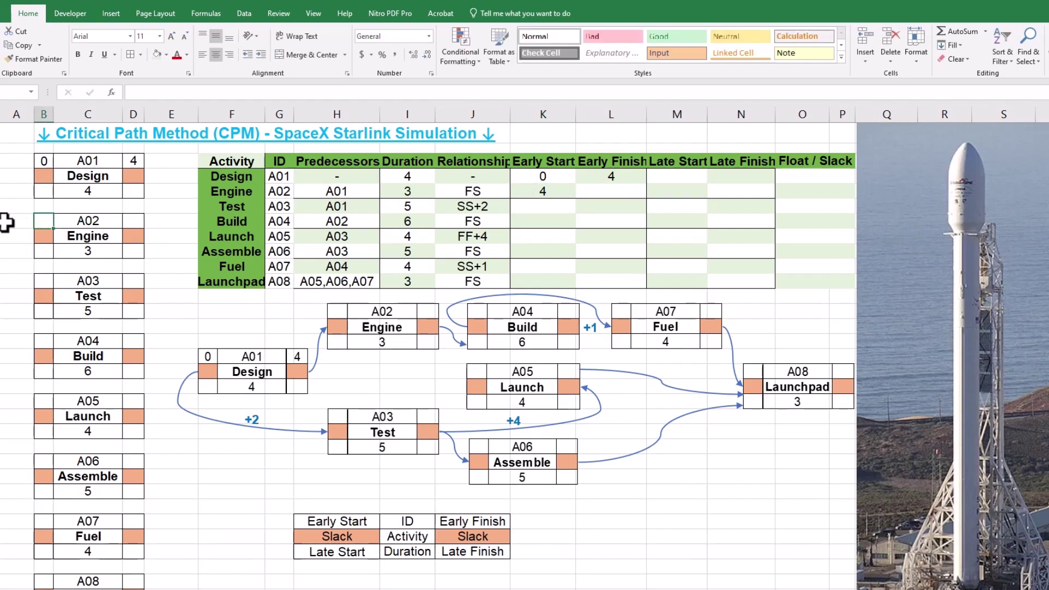
text(=)
click(535, 192)
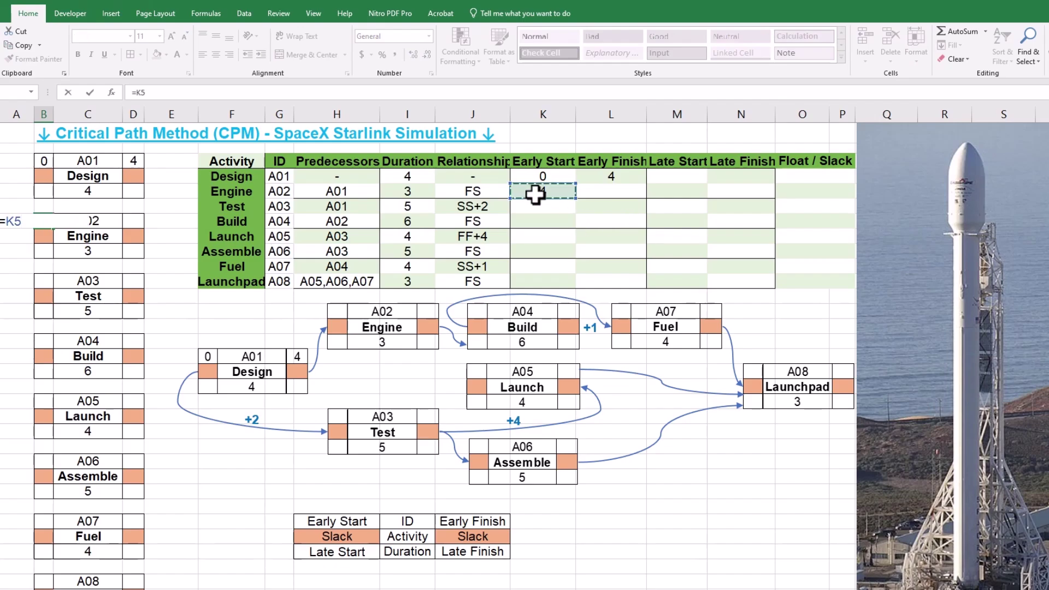
key(Return)
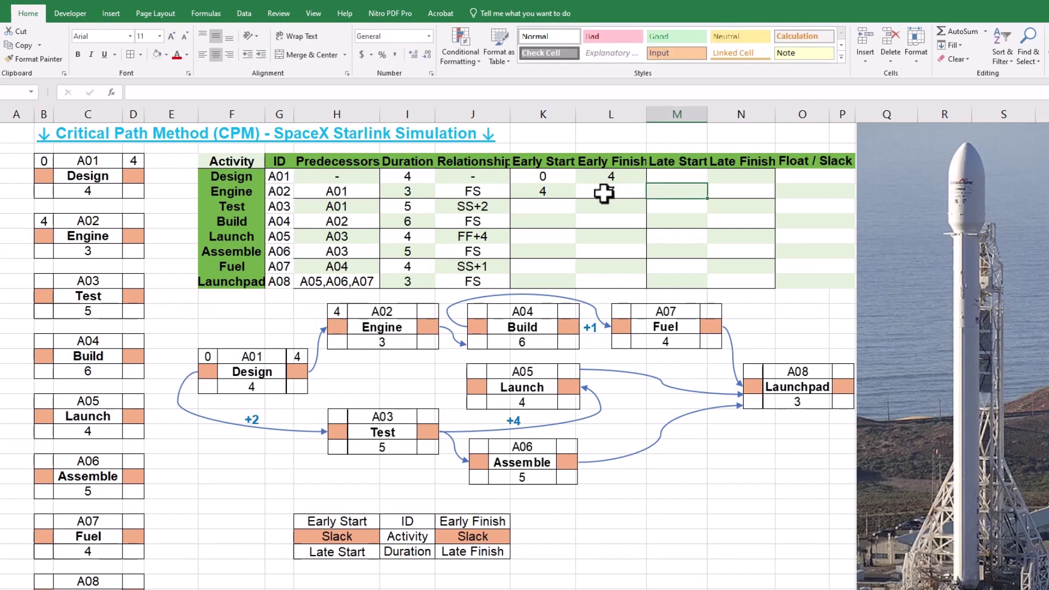
click(137, 222)
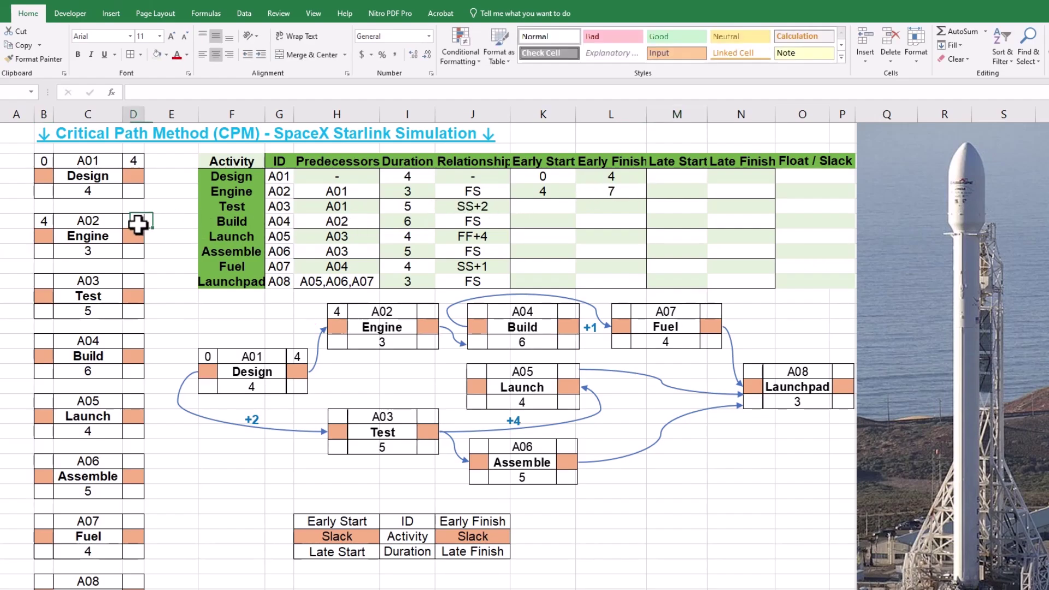
text(=)
click(602, 190)
- Enter early start and finish for Test (2, 7), Build (7, 13) and Launch (7, 11)
key(Return)
click(568, 206)
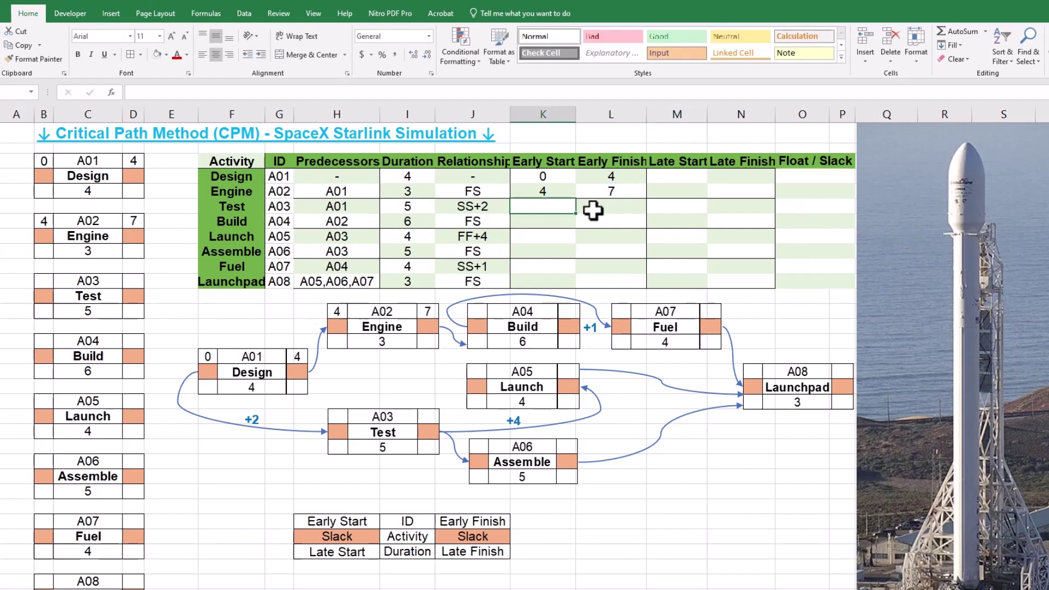
text(2)
click(593, 210)
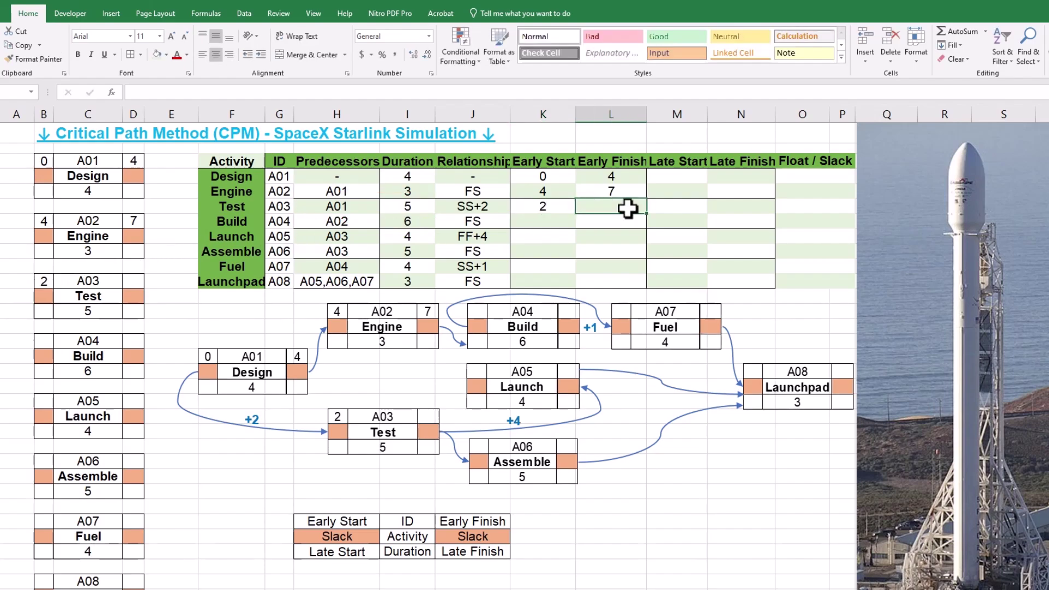
text(7)
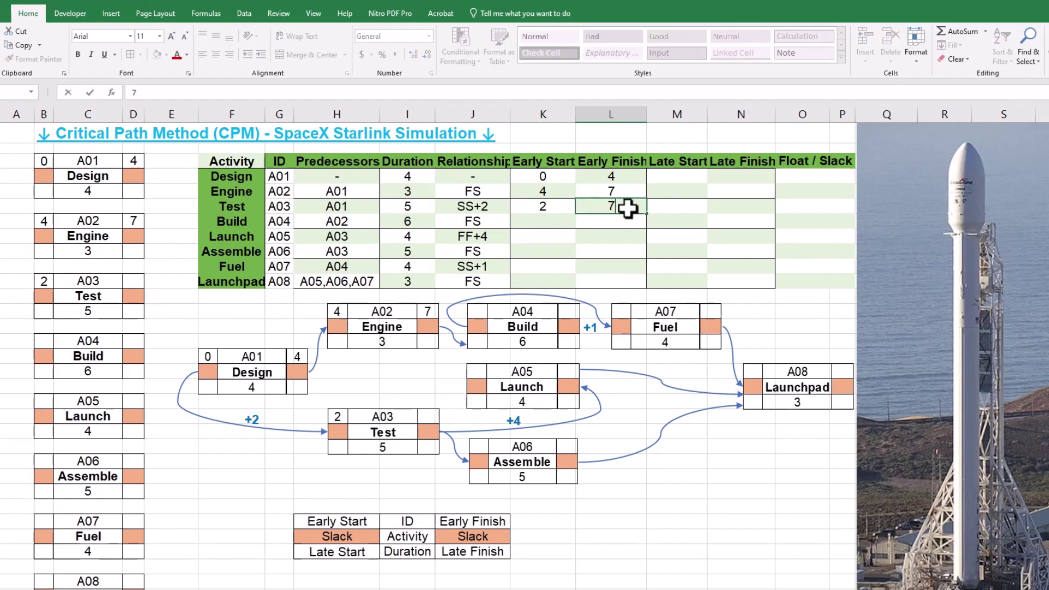
key(Return)
click(561, 221)
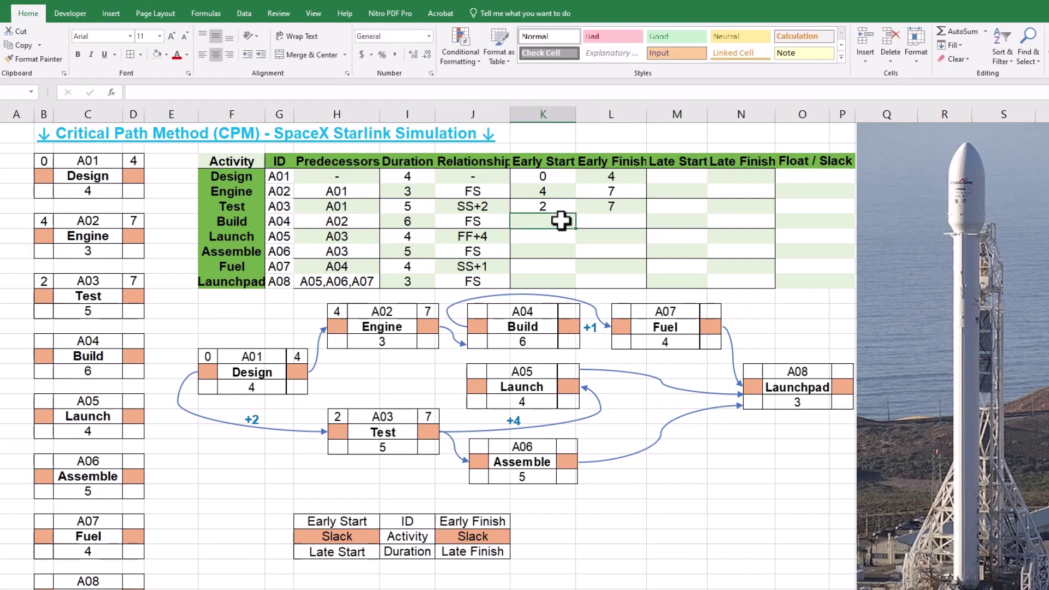
text(7)
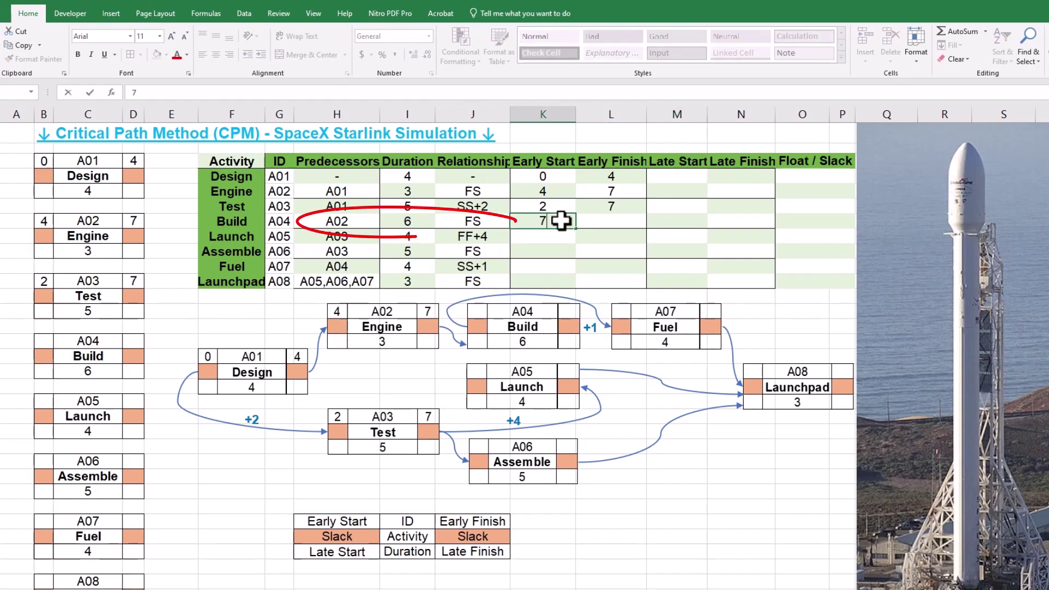
key(Tab)
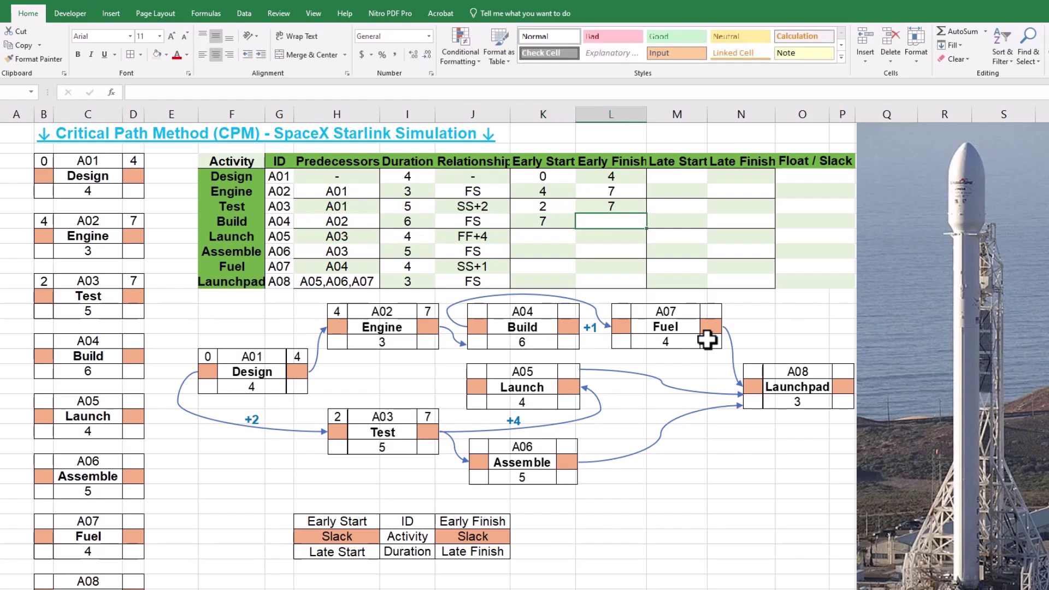
text(13)
key(Tab)
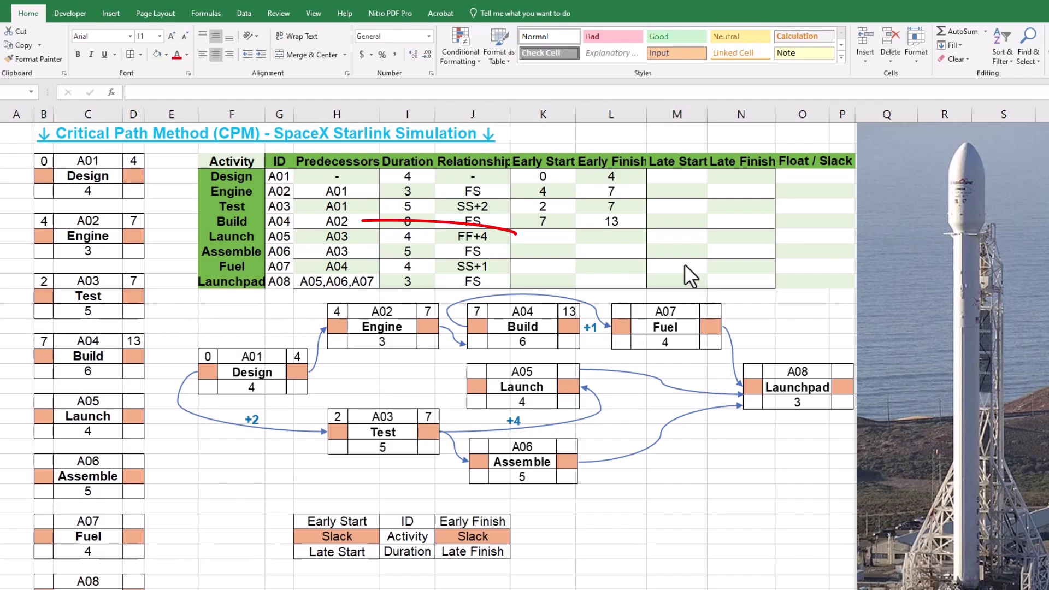
click(631, 231)
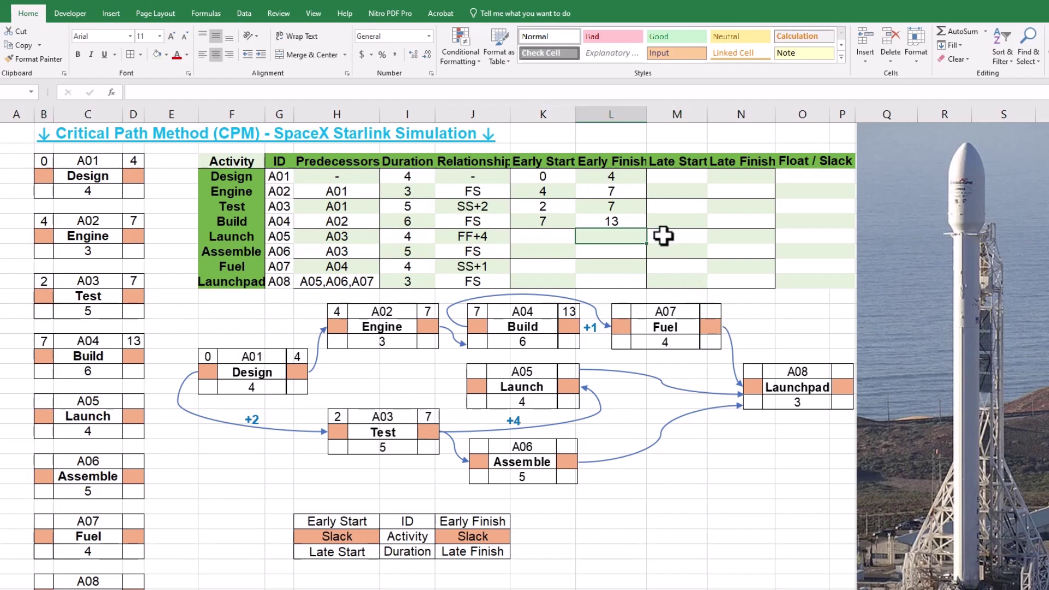
text(11)
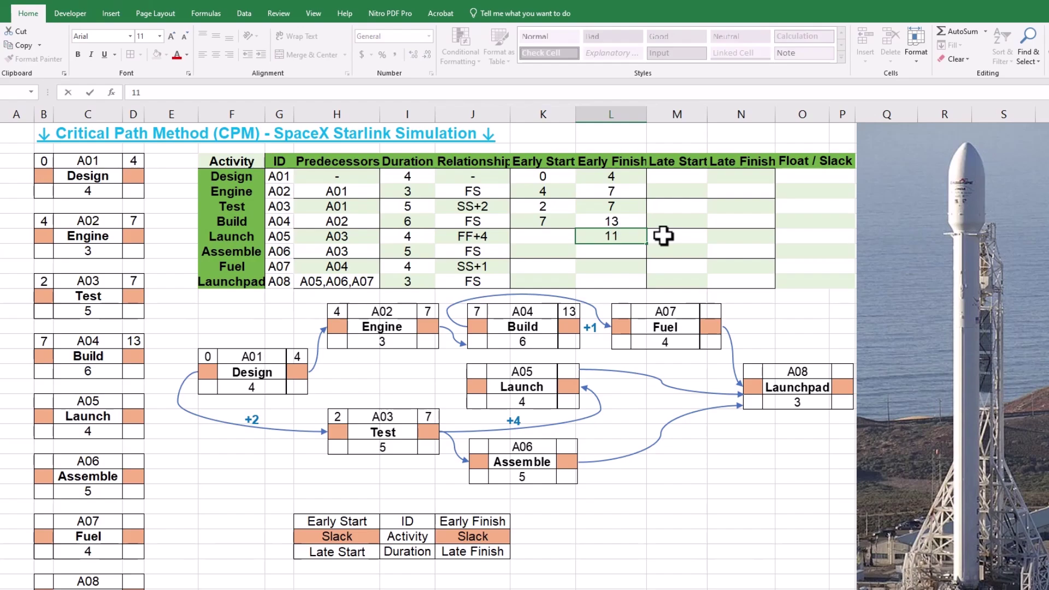
click(559, 238)
text(7)
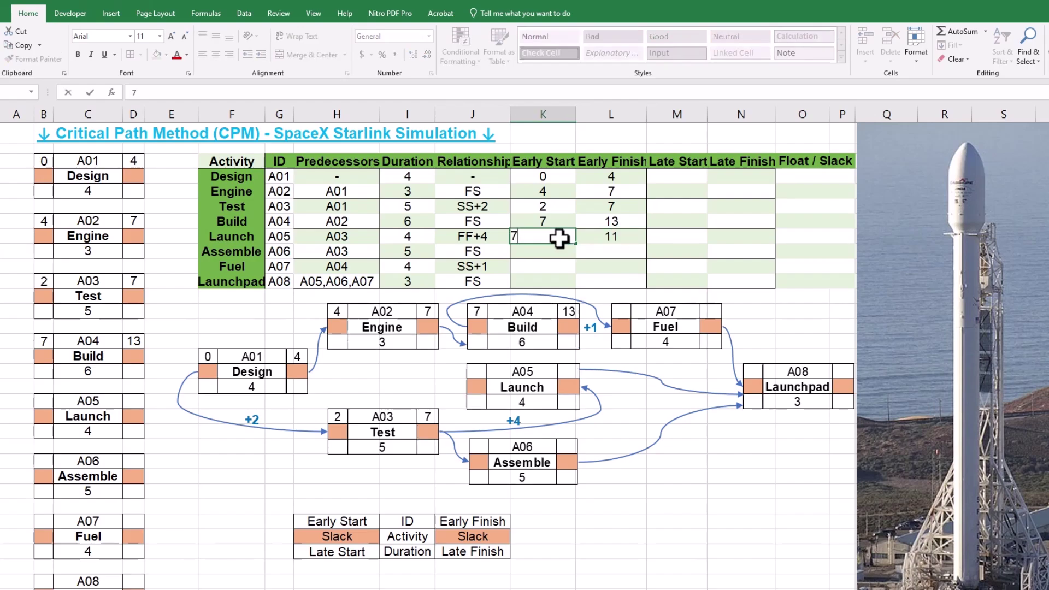
key(Tab)
- Enter early start and finish for Assemble (7, 12), Fuel (8, 12) and Launchpad (12, 15)
click(556, 253)
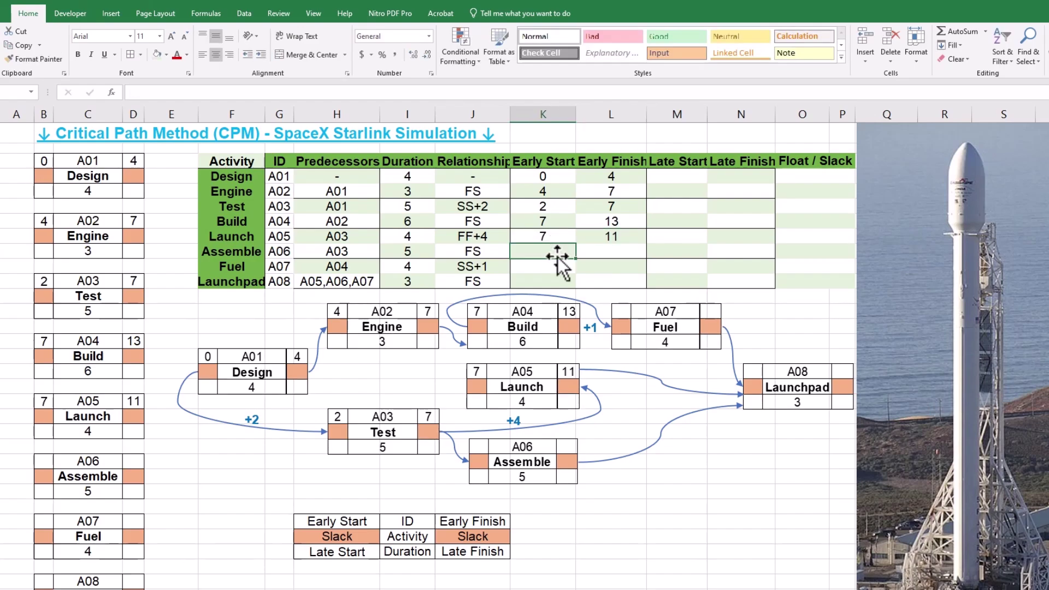
text(7)
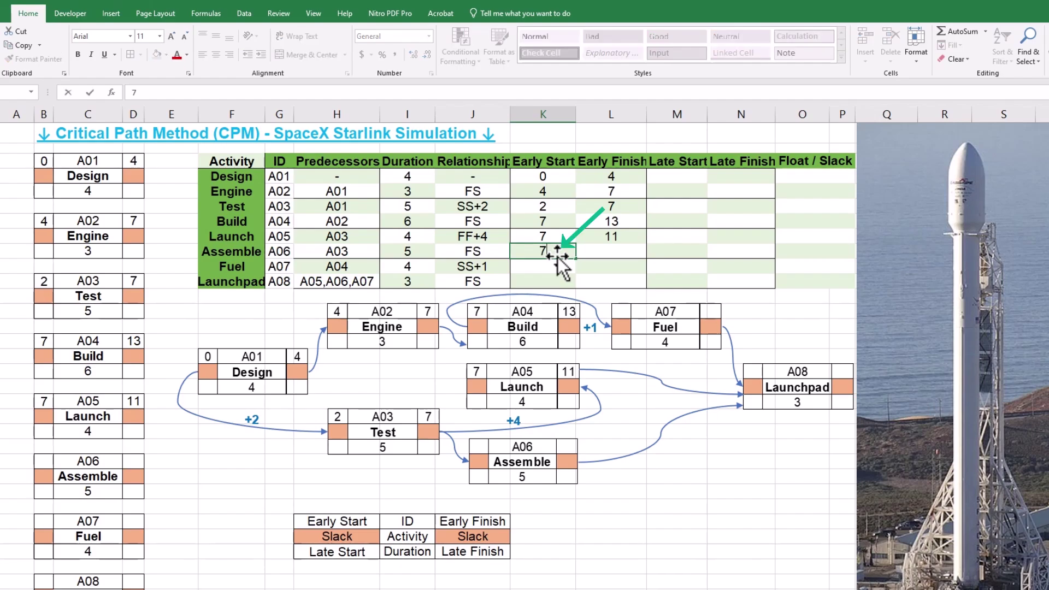
key(Tab)
text(12)
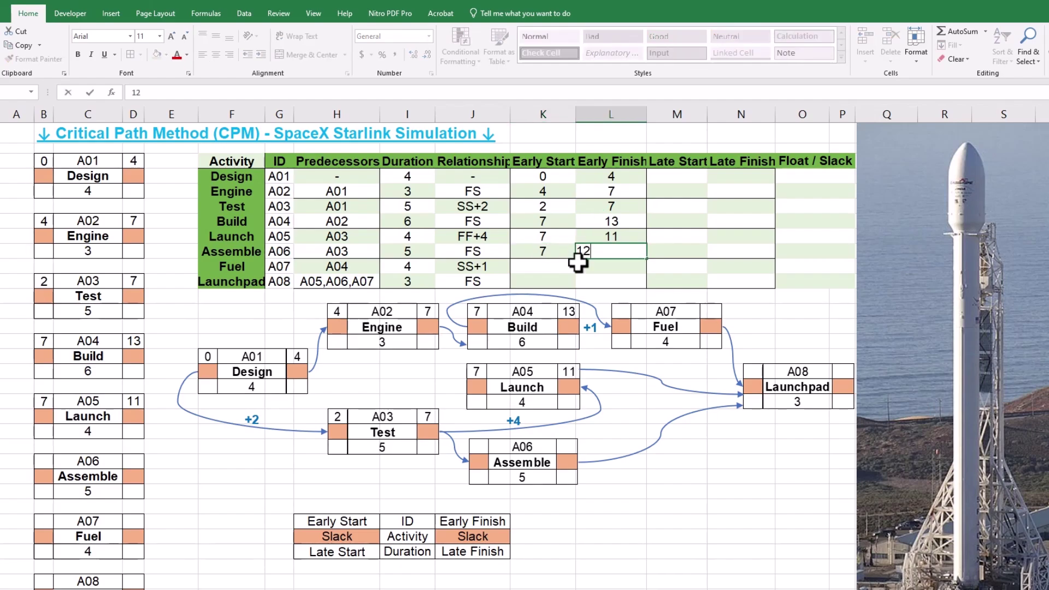
key(Tab)
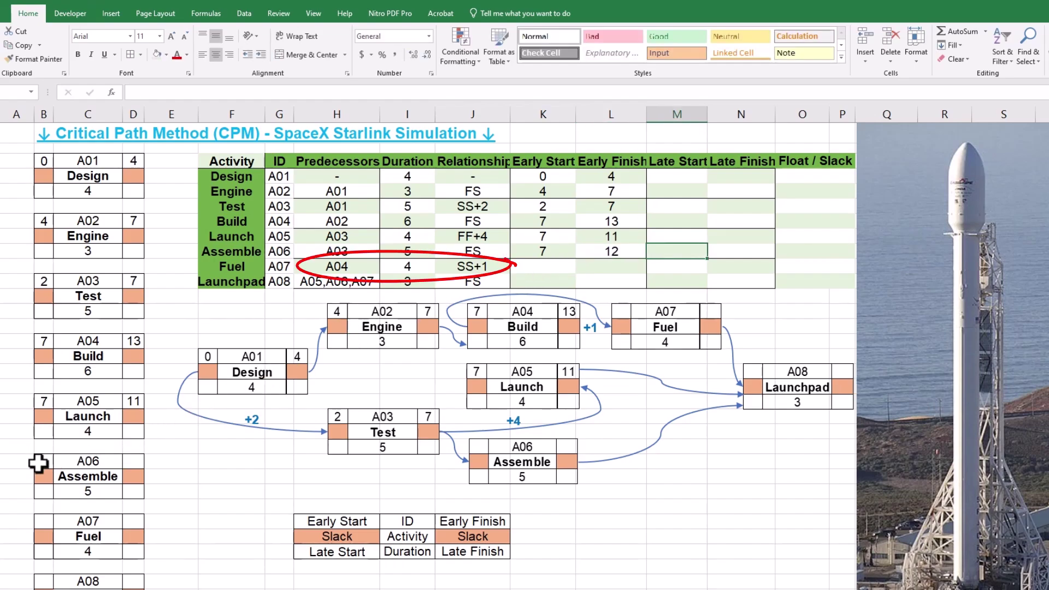
click(544, 272)
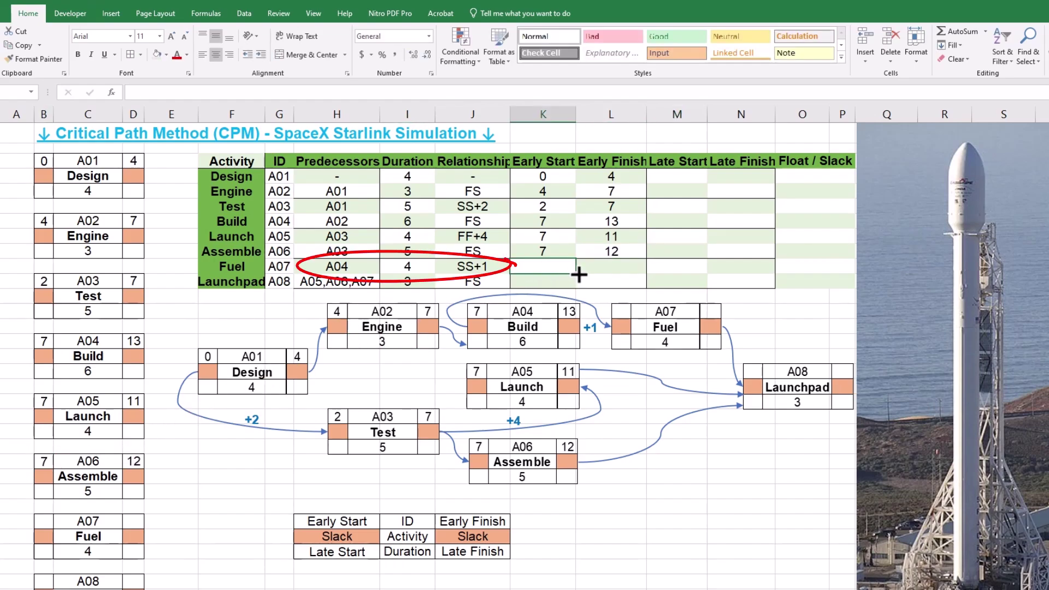
text(8)
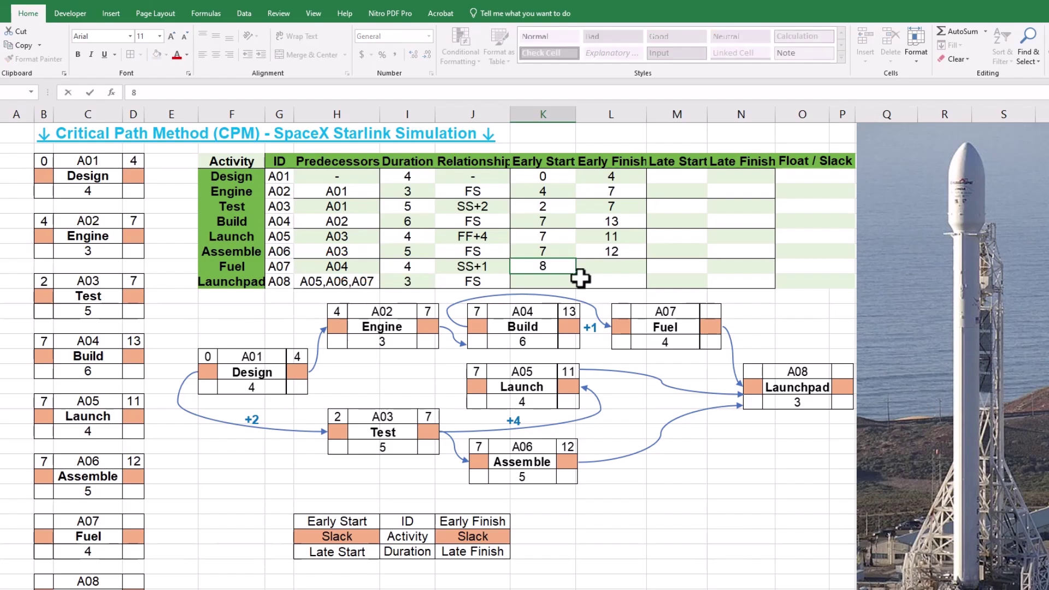
key(Tab)
text(12)
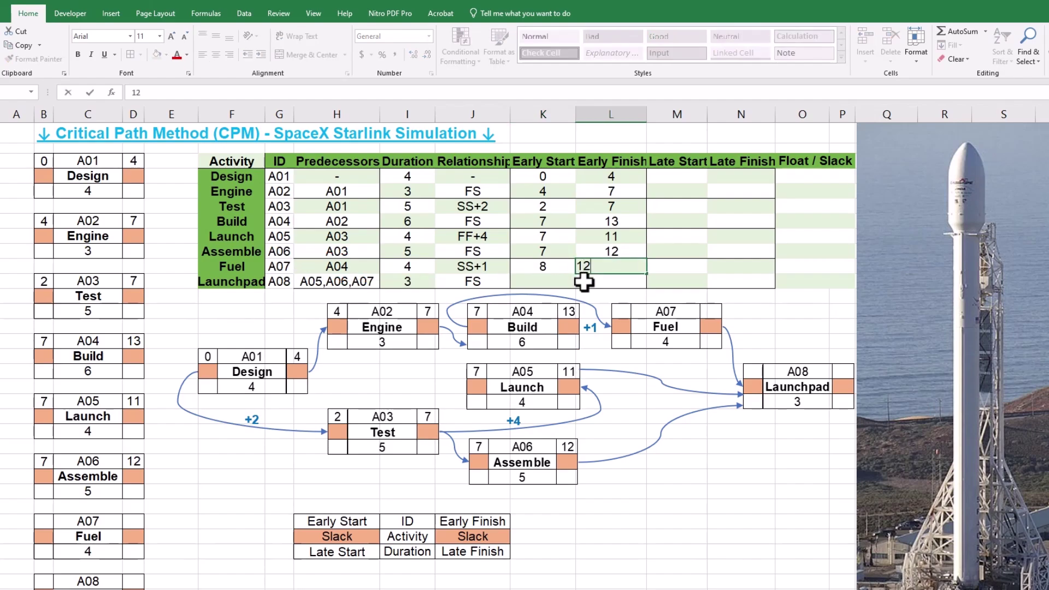
key(Return)
mouse_move(511, 276)
mouse_down()
mouse_move(305, 288)
mouse_move(511, 279)
mouse_up()
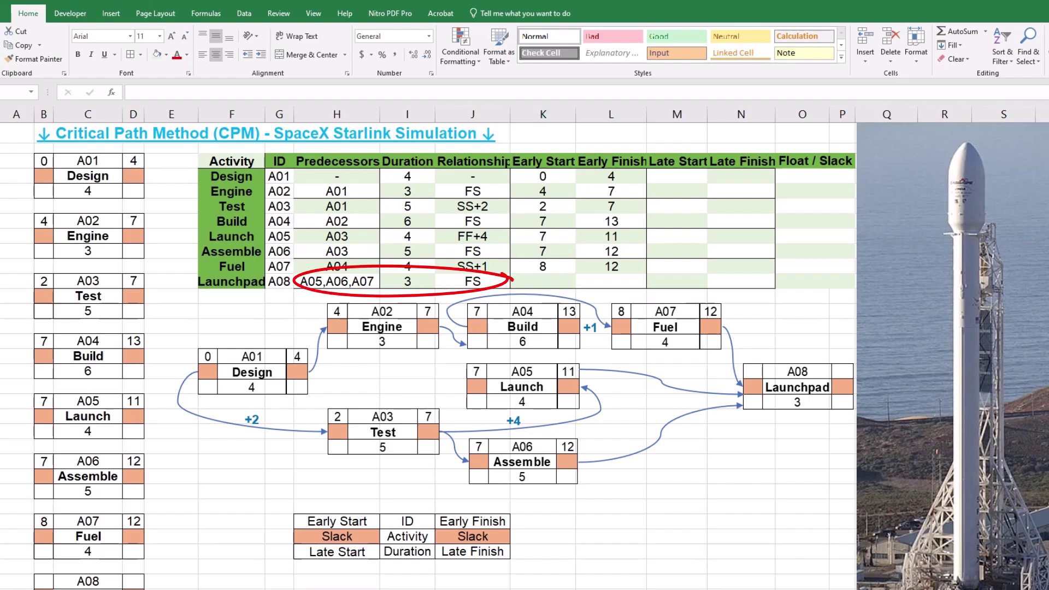
click(565, 283)
text(12)
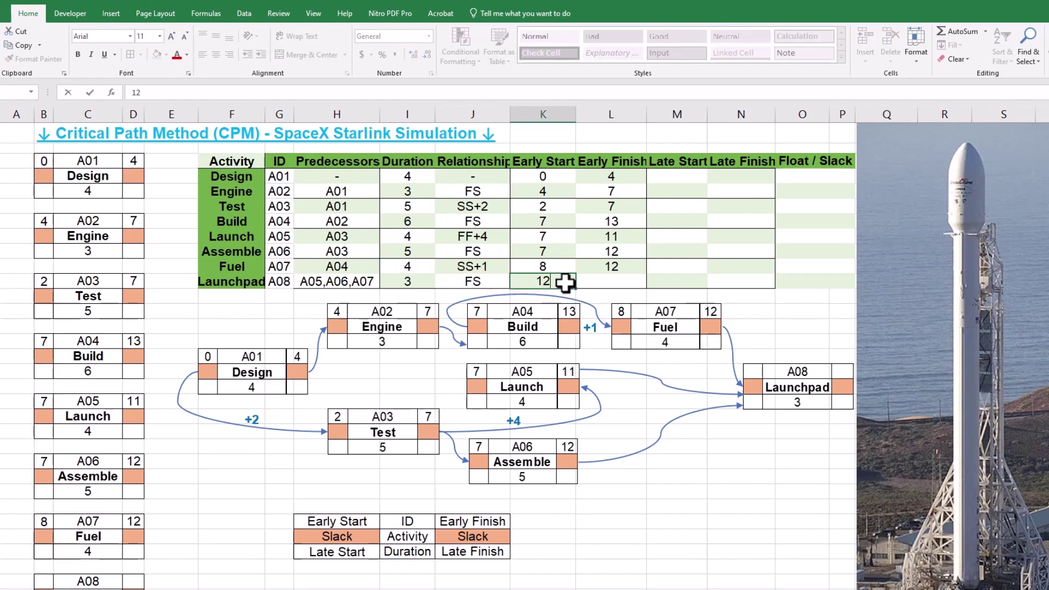
key(Tab)
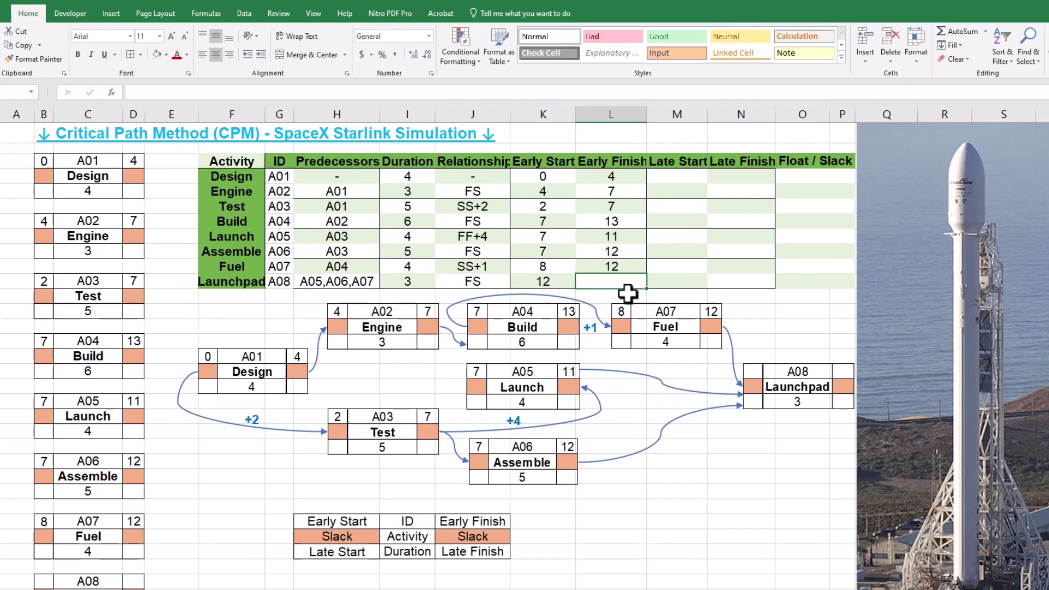
text(15)
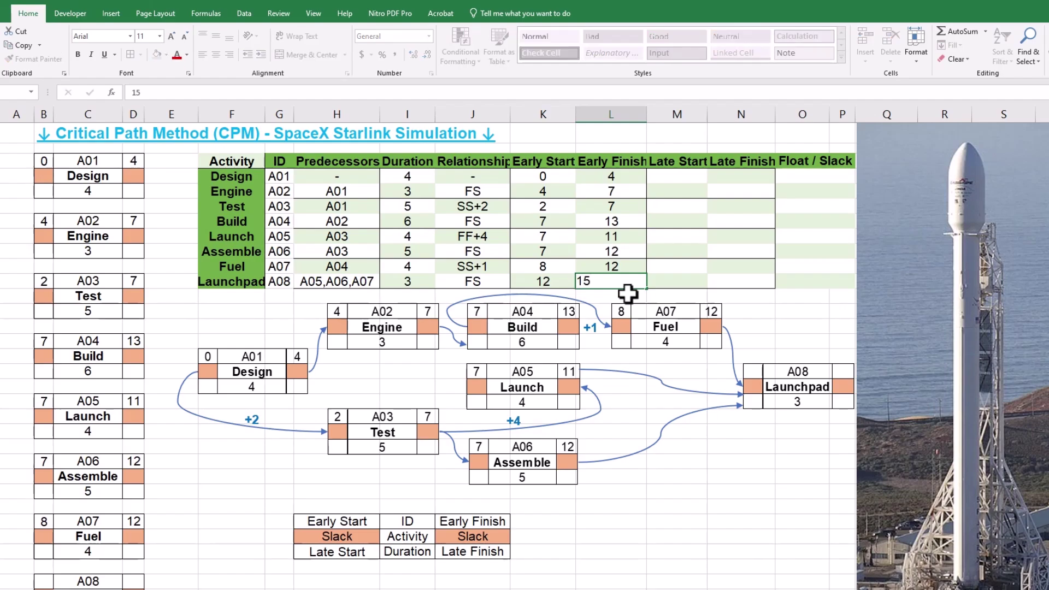
key(Tab)
click(45, 580)
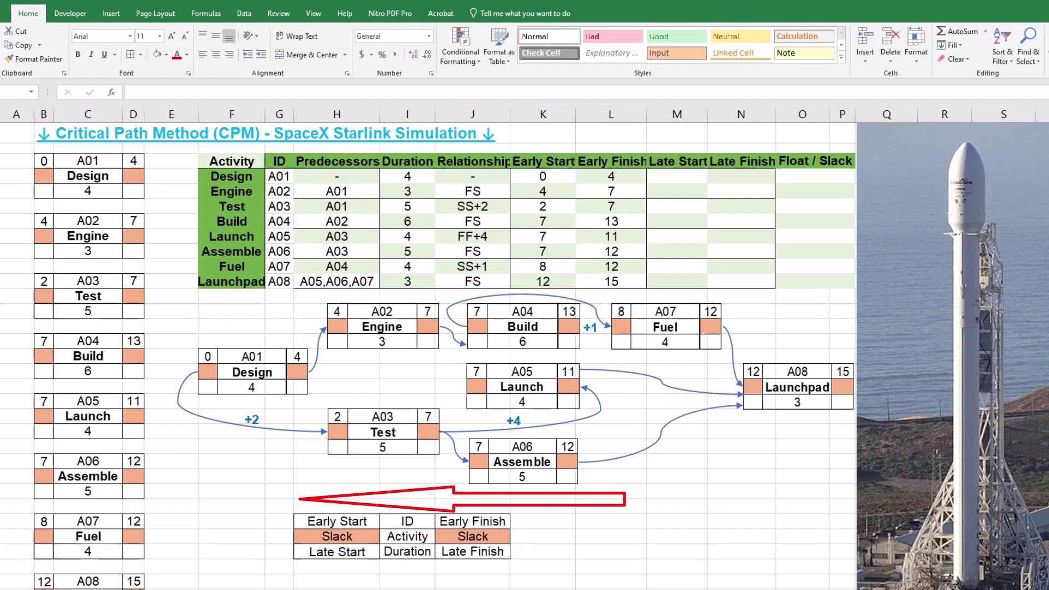
- Enter late start and finish for Launchpad (12, 15) and Fuel (8, 12)
click(741, 280)
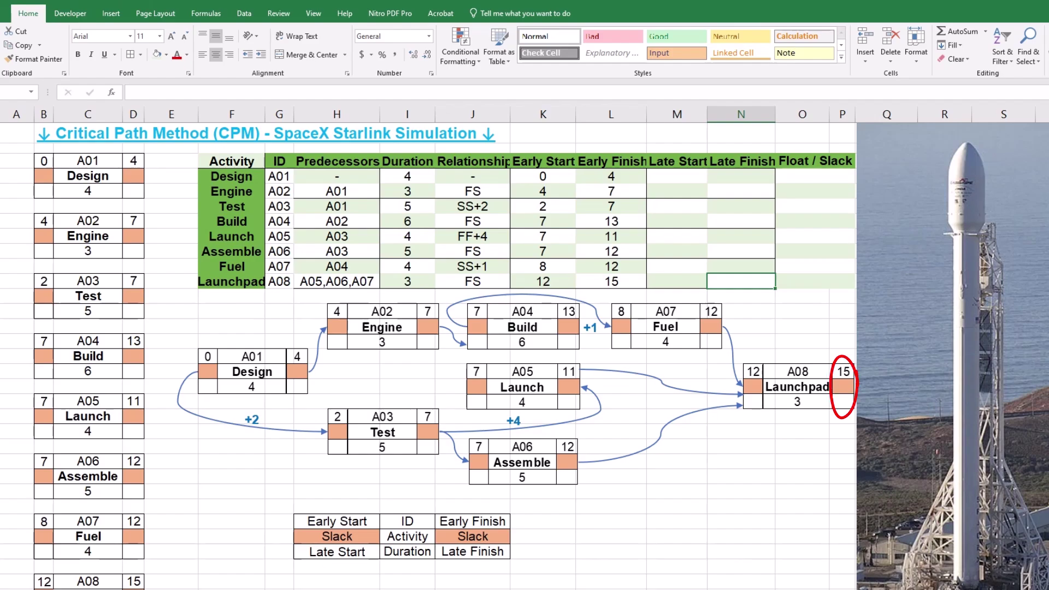
text(15)
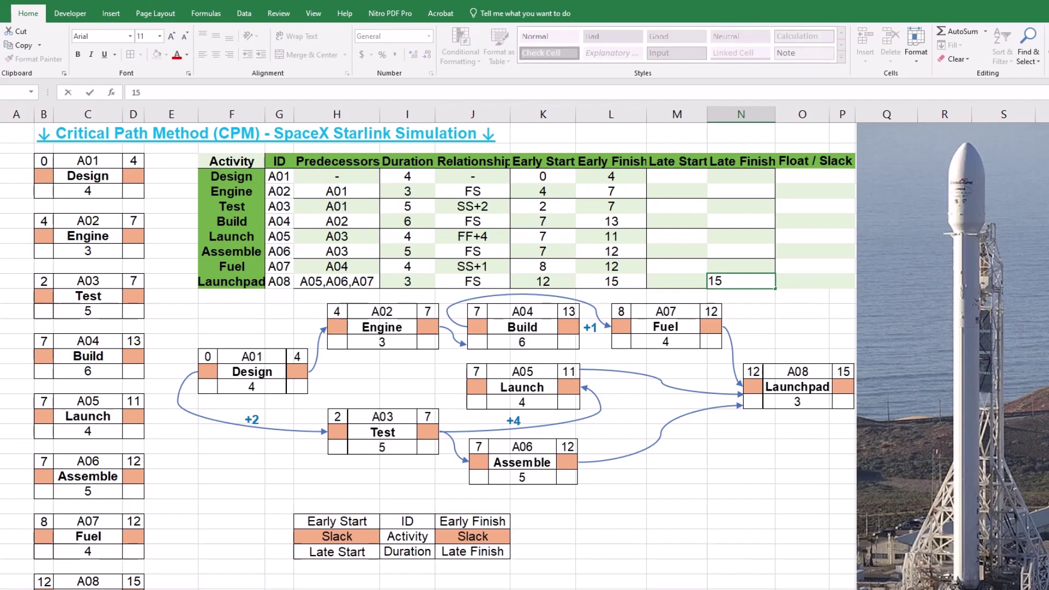
key(Left)
text(12)
key(Up)
key(Right)
scroll(791, 211, down, 1)
text(12)
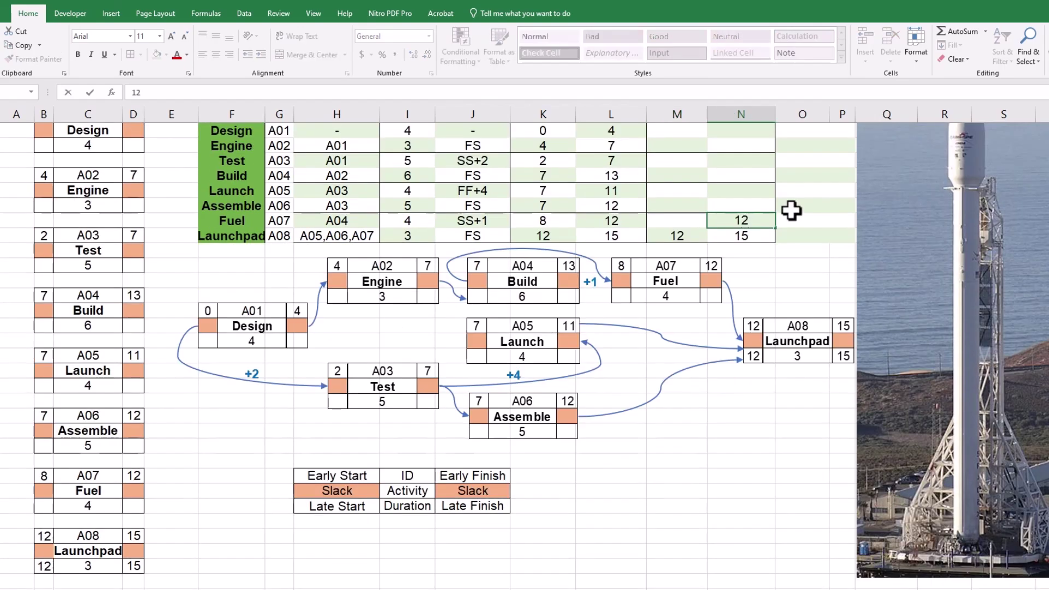
key(Left)
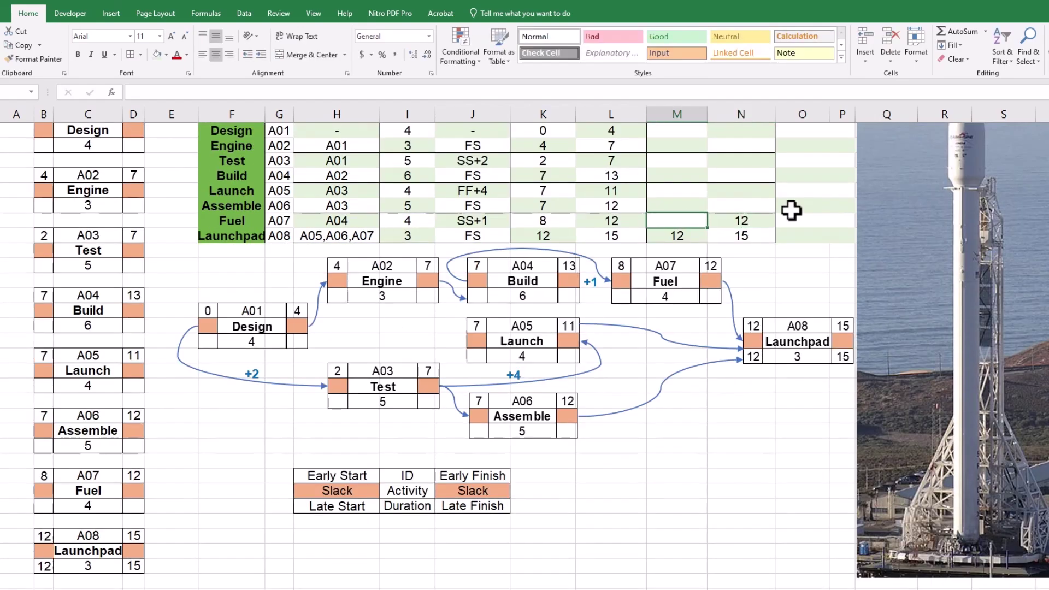
text(8)
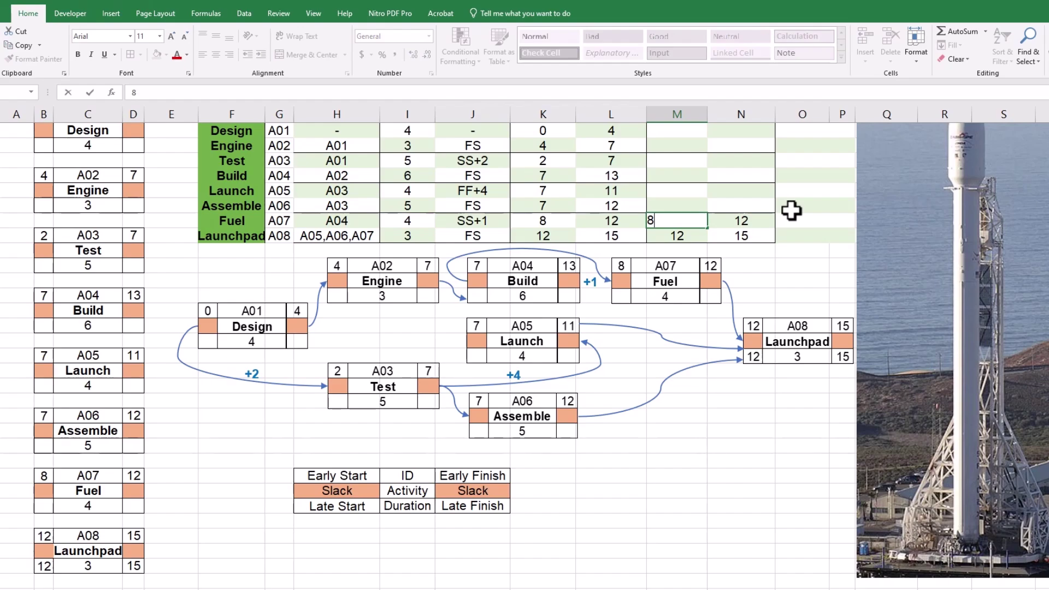
key(Right)
- Enter late start and finish for Assemble (7, 12), Launch (8, 12) and Build (7, 13)
click(763, 204)
text(12)
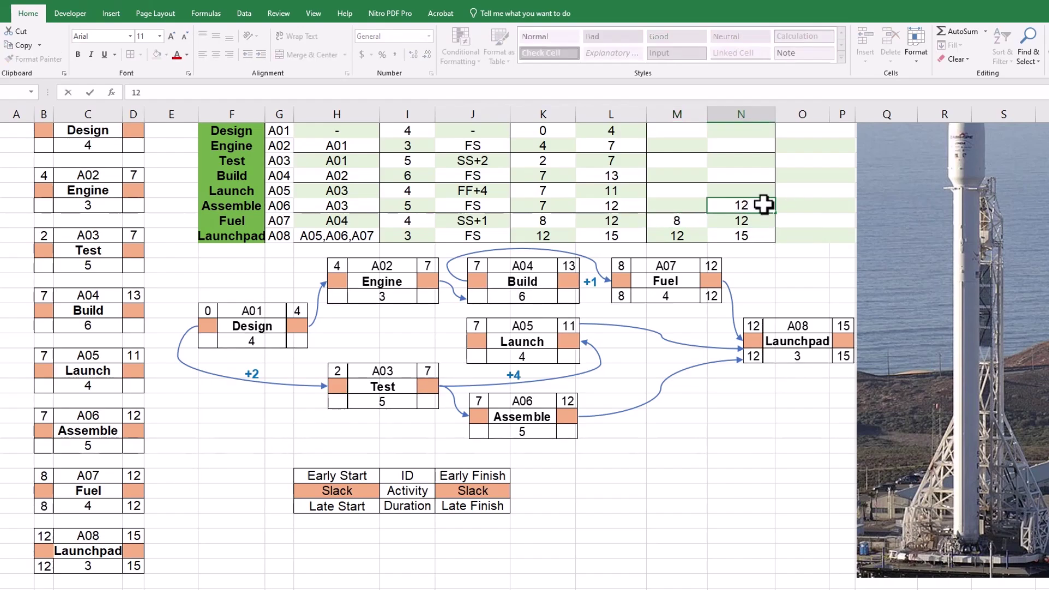
key(Up)
text(12)
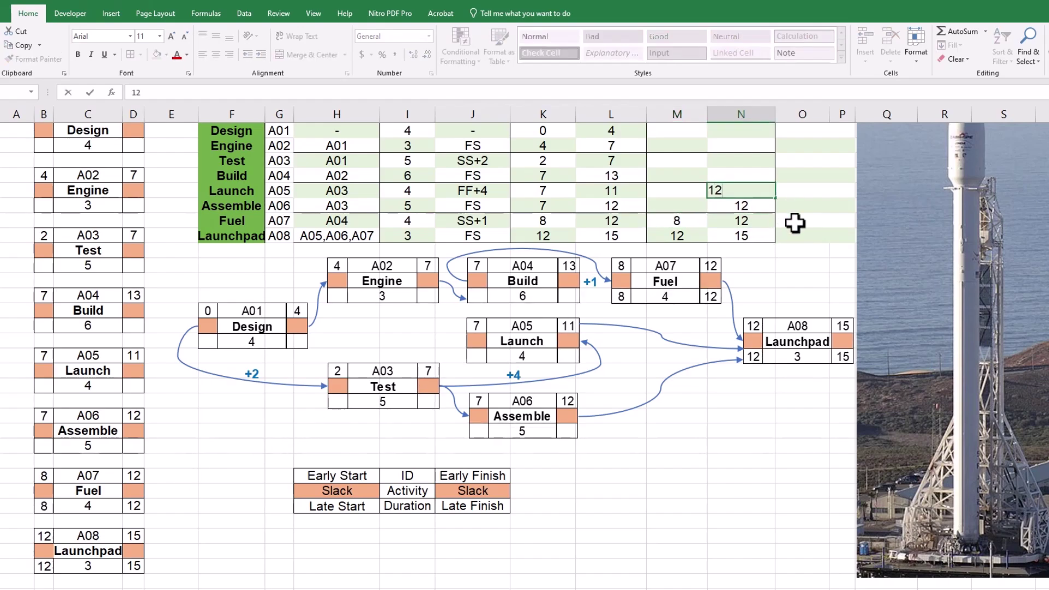
key(Left)
text(8)
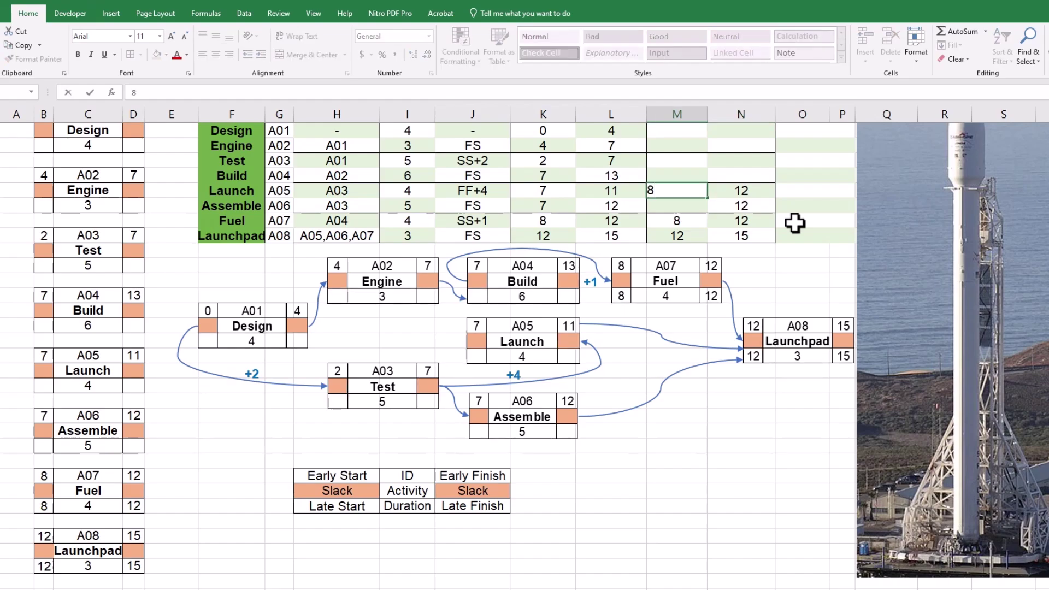
key(Down)
text(7)
key(Return)
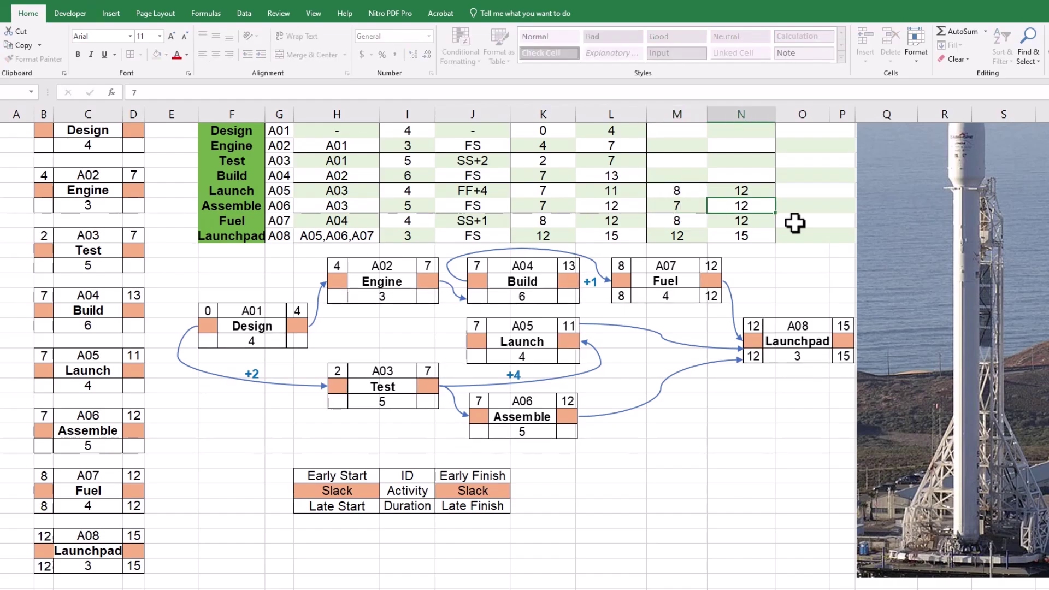
click(686, 176)
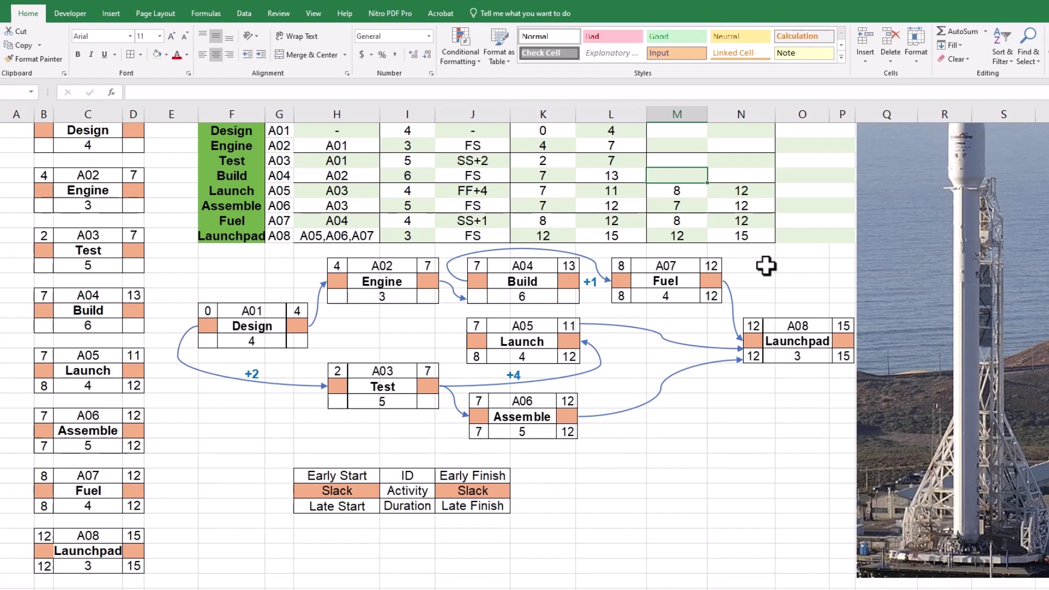
text(7)
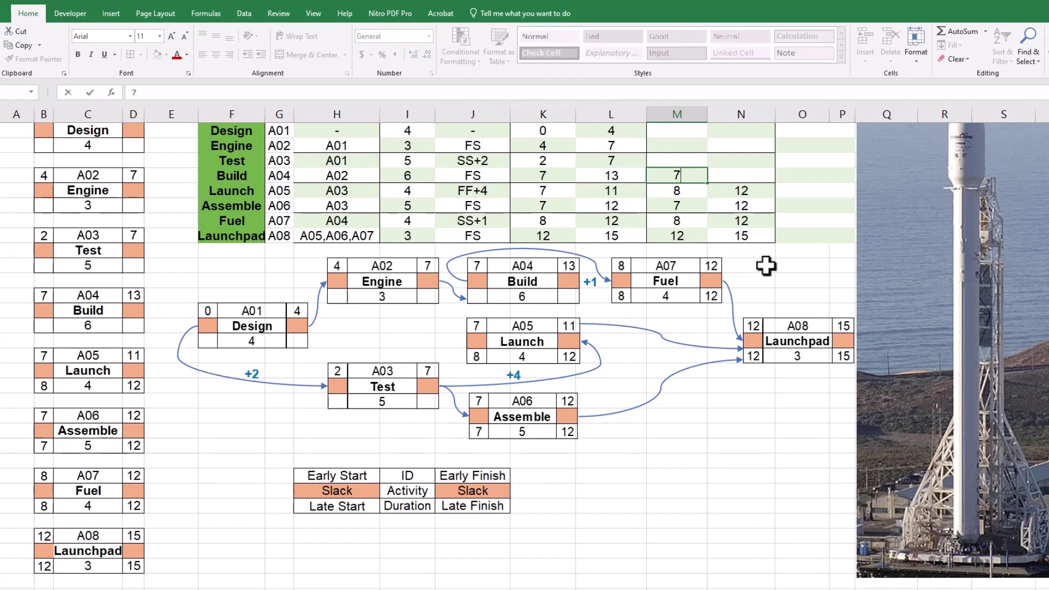
key(Tab)
text(13)
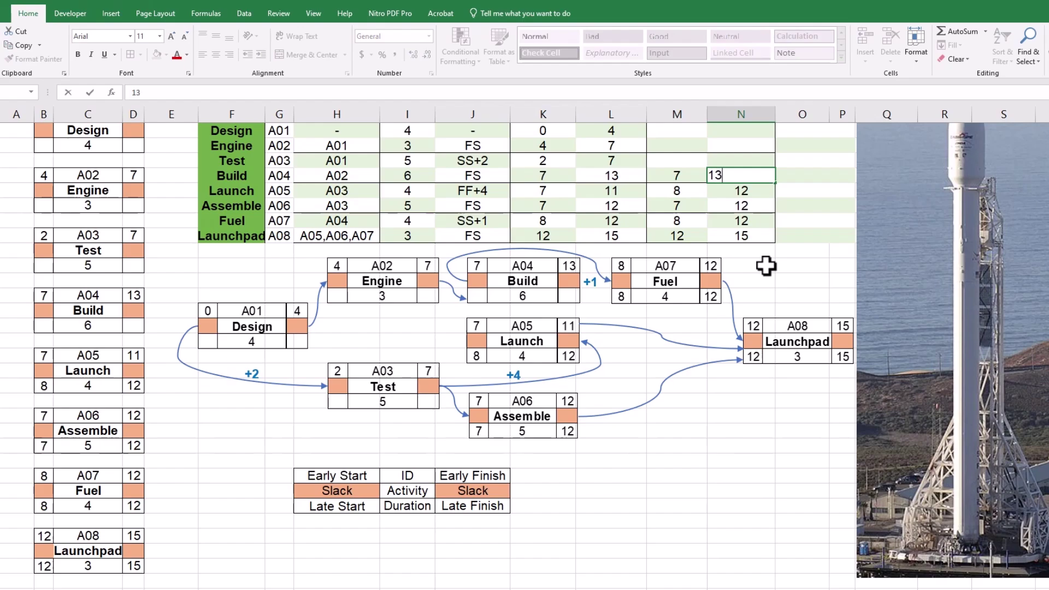
key(Tab)
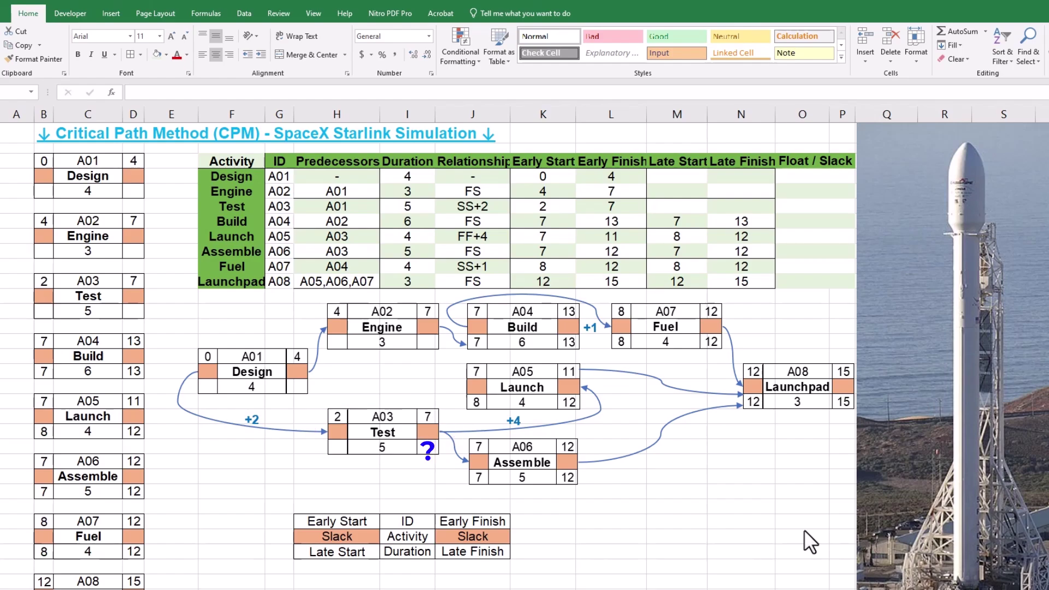
- Type late start and finish values for Test (2, 7), Engine (4, 7) and Design (0, 4) into columns M and N
click(753, 207)
text(7)
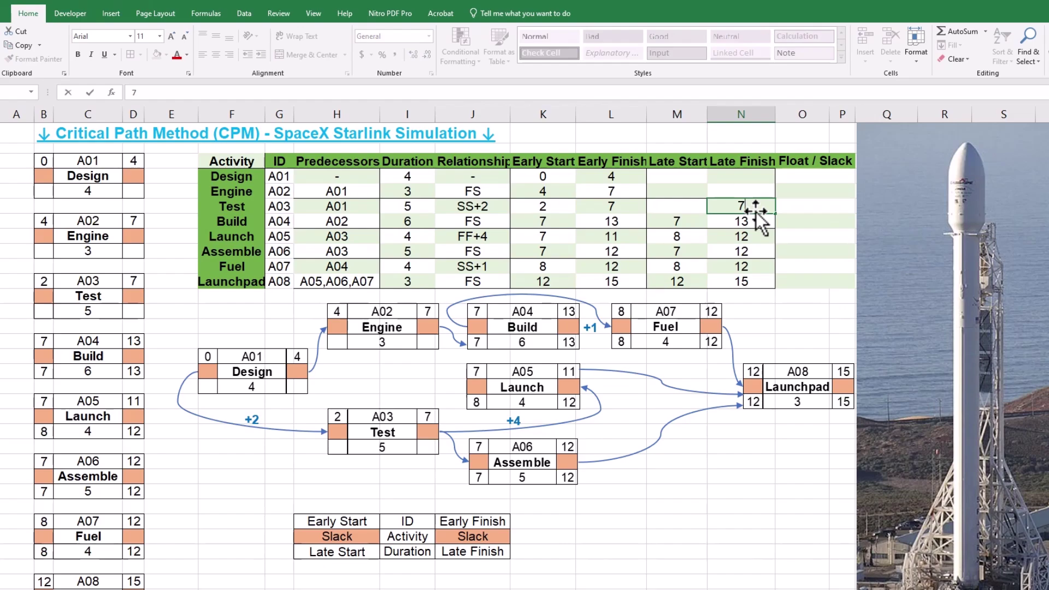
key(Left)
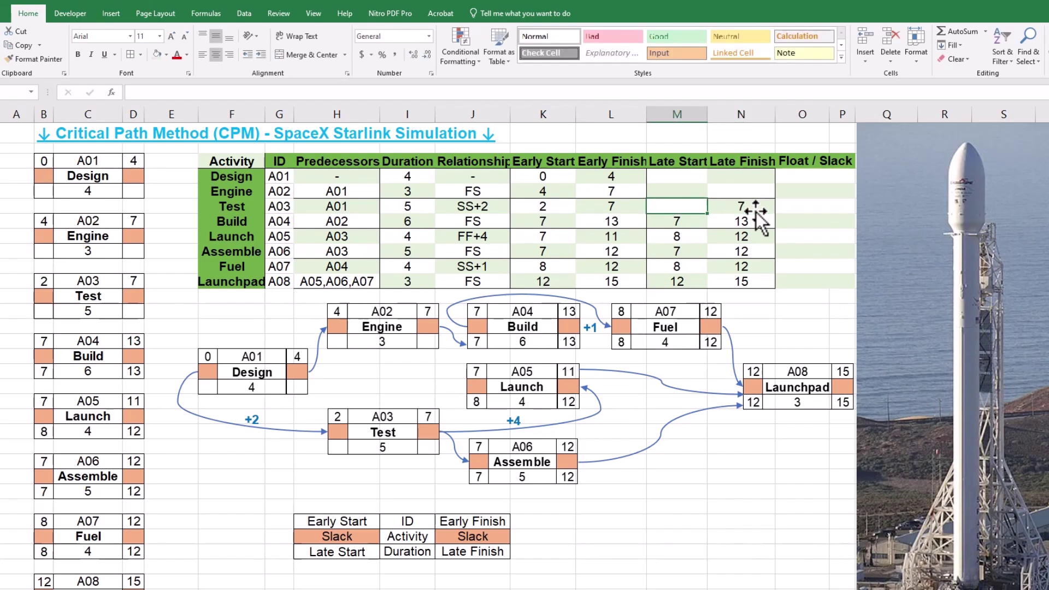
text(2)
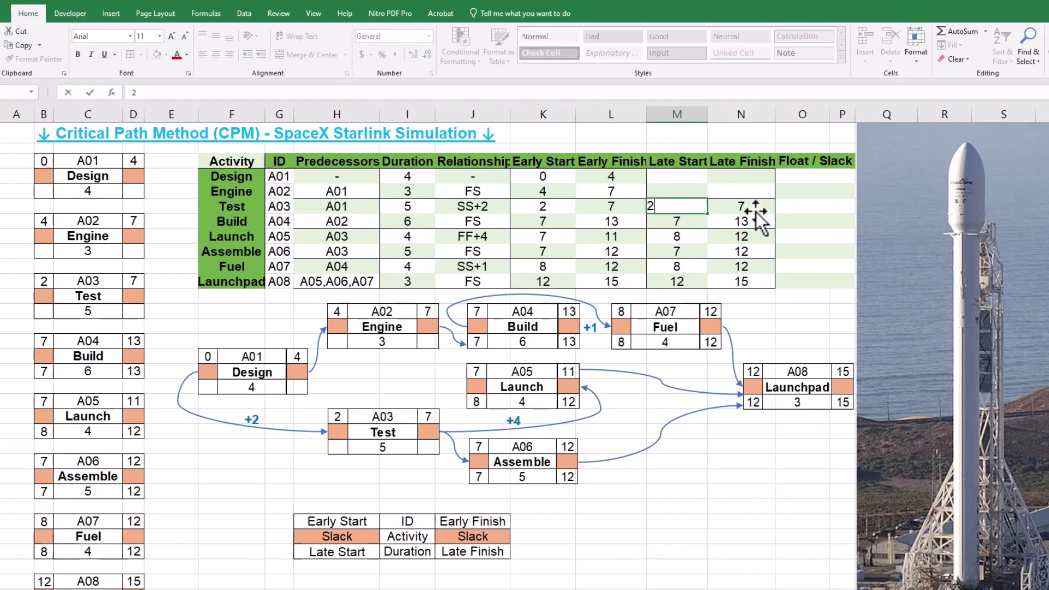
key(Up)
key(Right)
text(7)
key(Left)
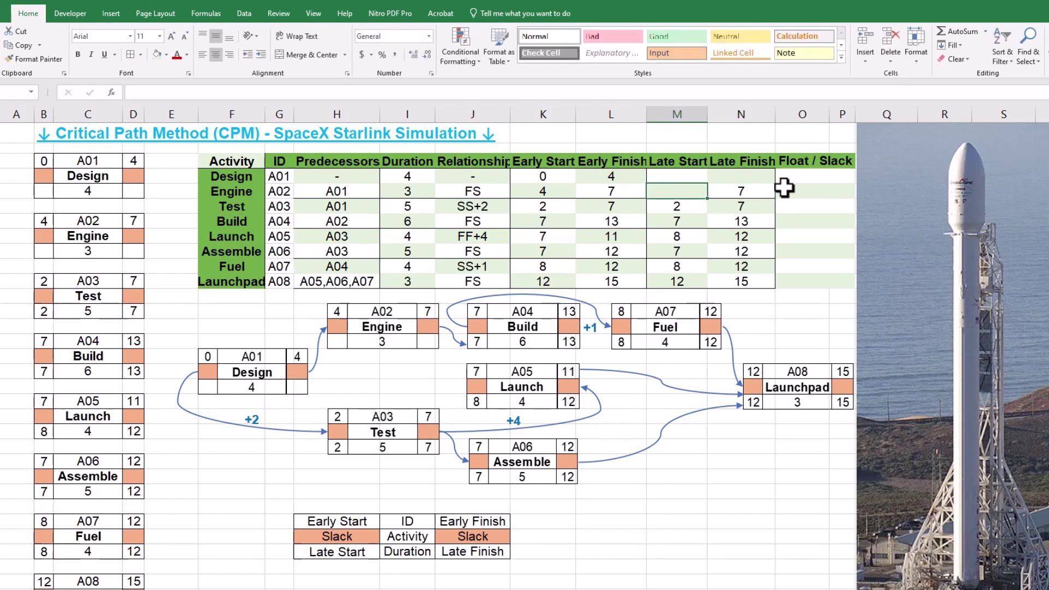
text(4)
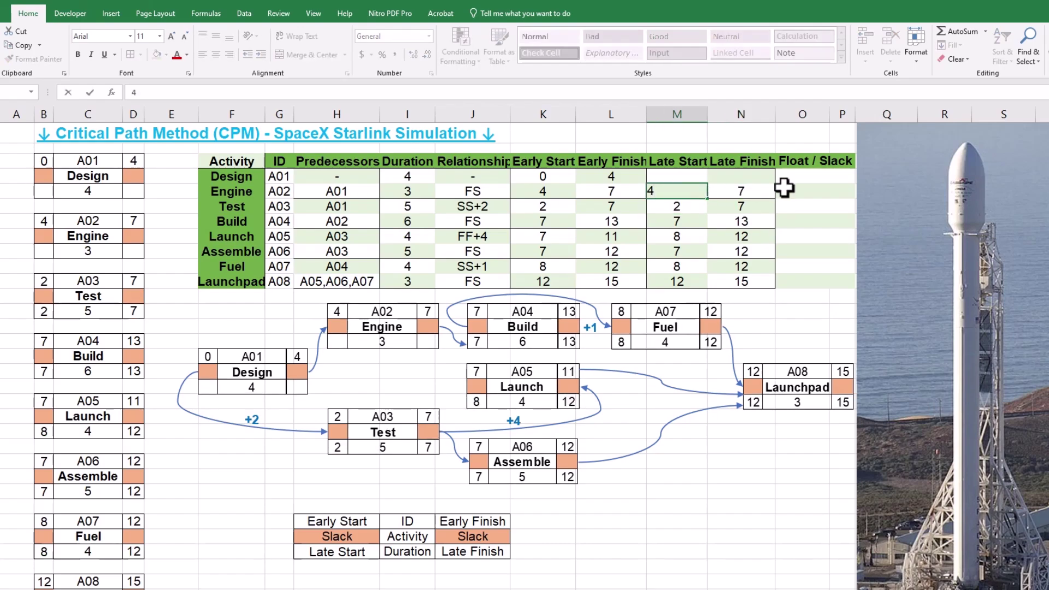
key(Up)
key(Right)
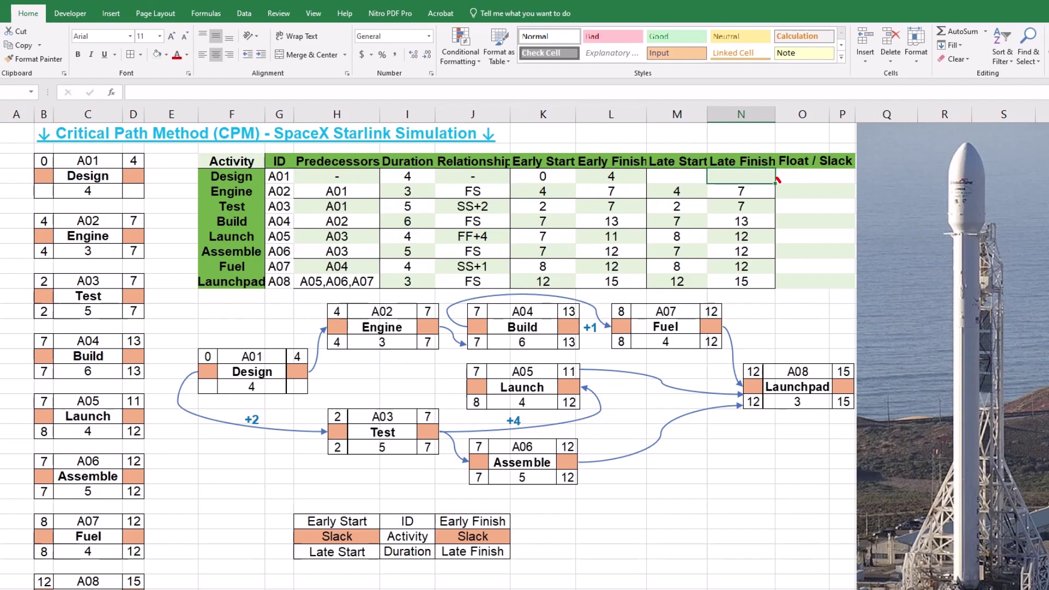
text(4)
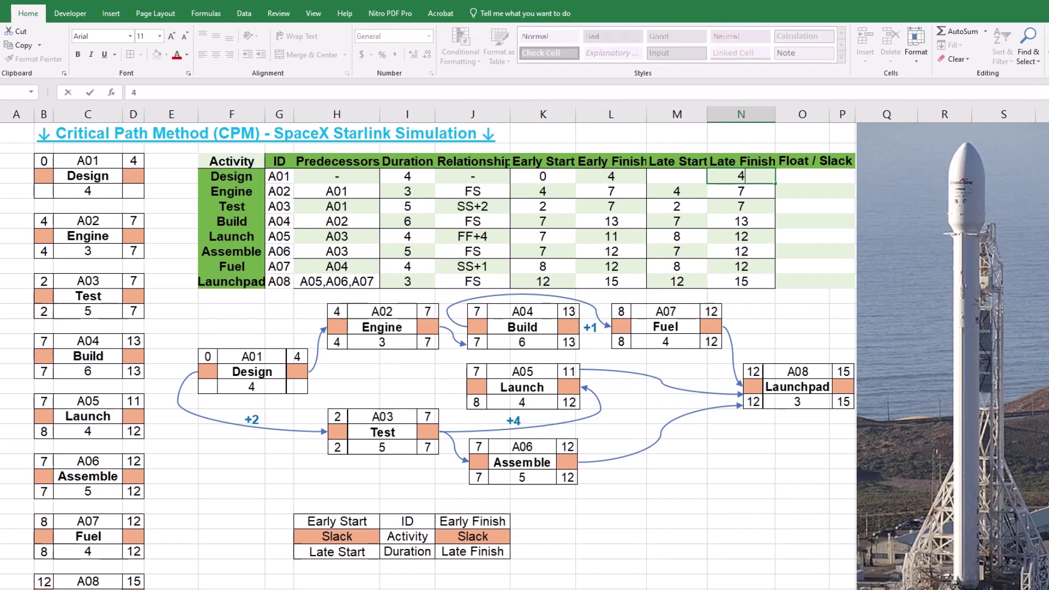
key(Left)
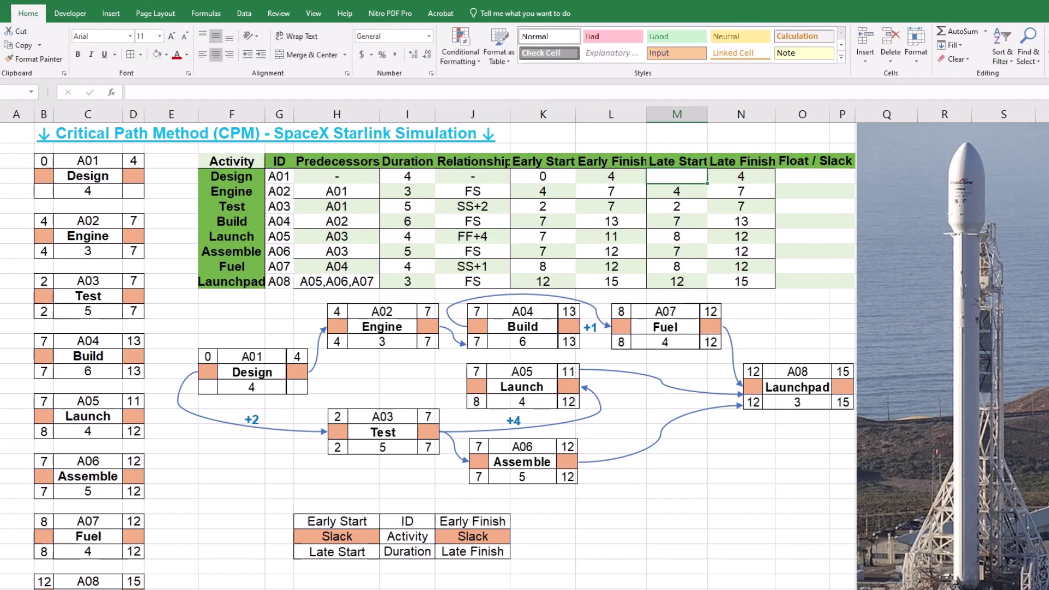
text(0)
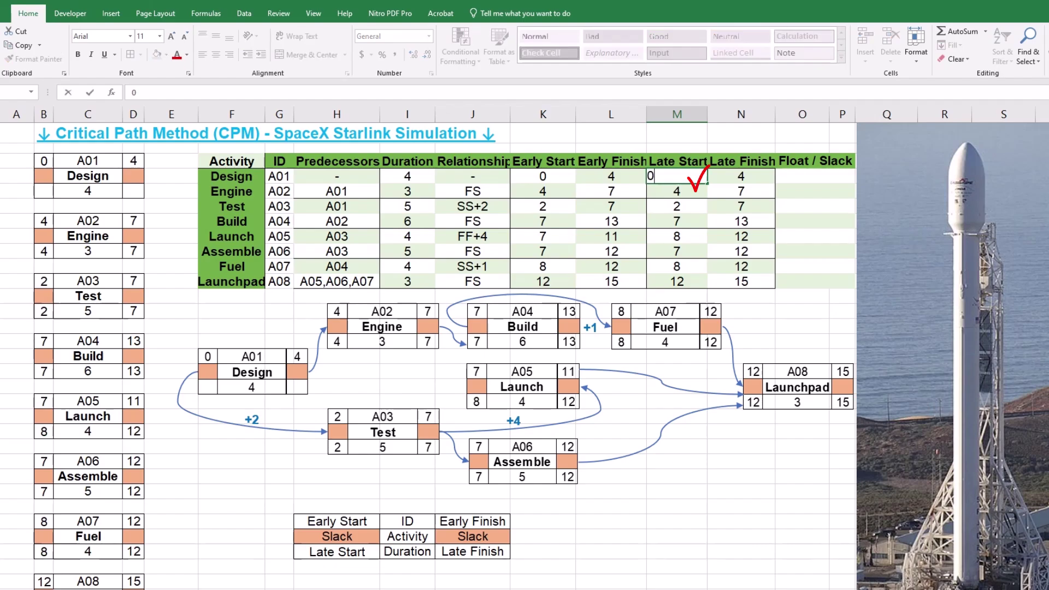
key(Right)
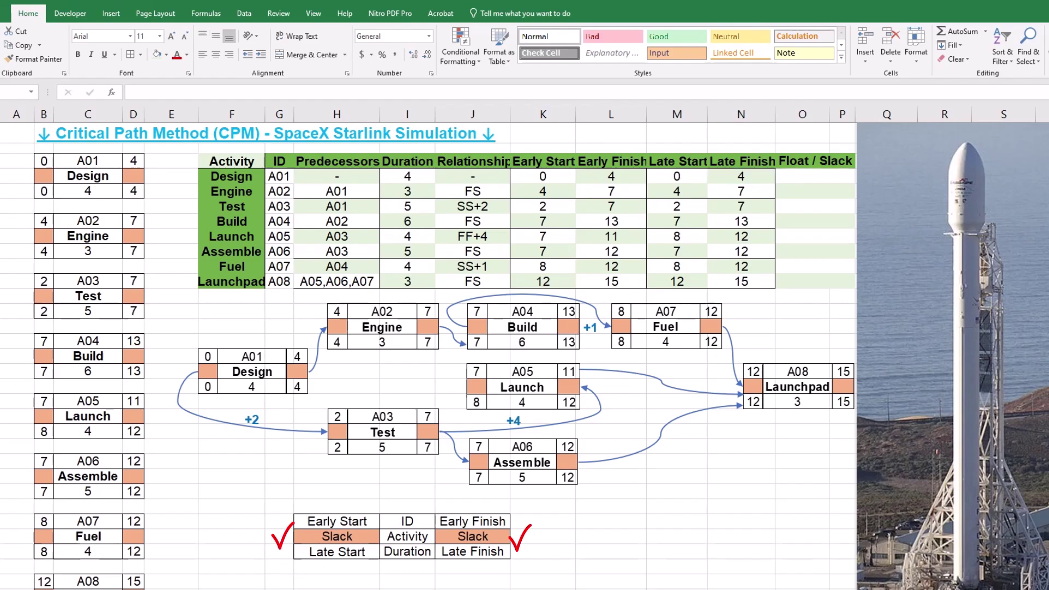
- Compute Design's slack as late start minus early start and fill it down through Launchpad
text(=)
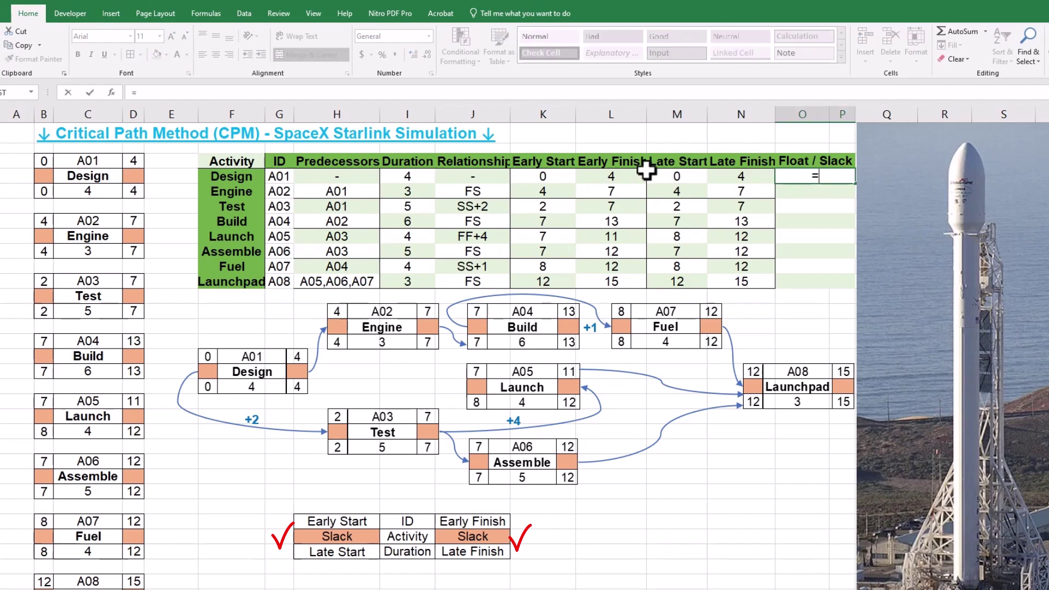
click(656, 175)
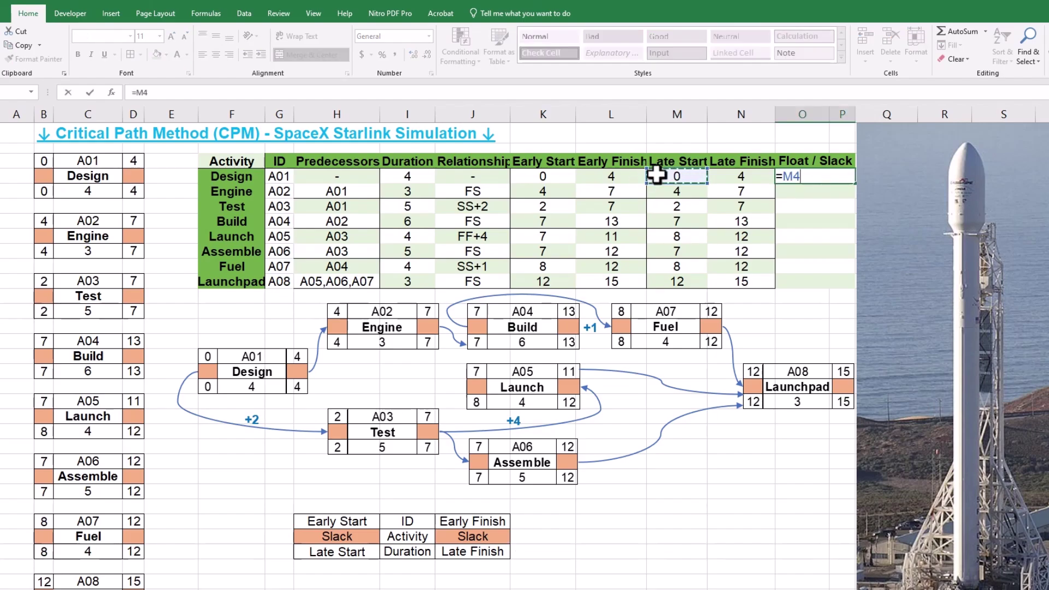
text(-)
click(552, 175)
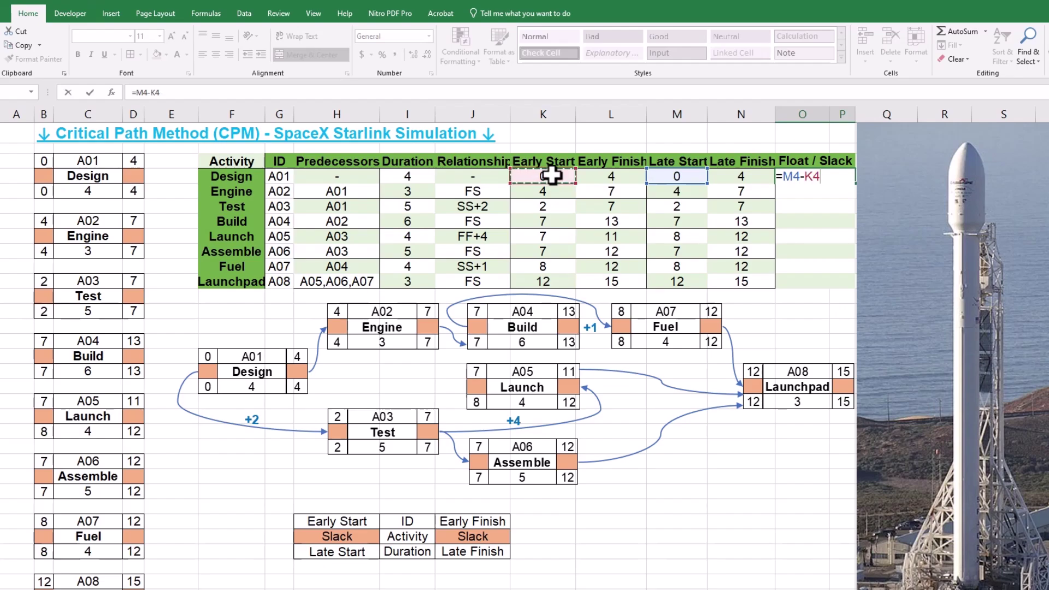
key(ctrl+Return)
drag(855, 184, 855, 284)
click(839, 587)
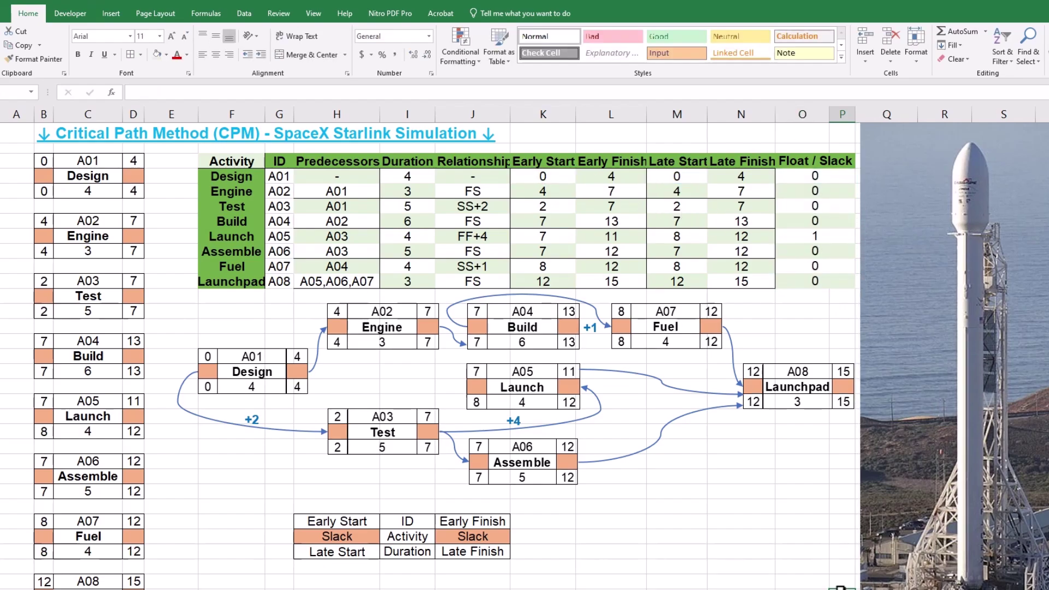
- Link the Design node's slack cell to its slack value in the table
click(44, 175)
text(=)
click(792, 175)
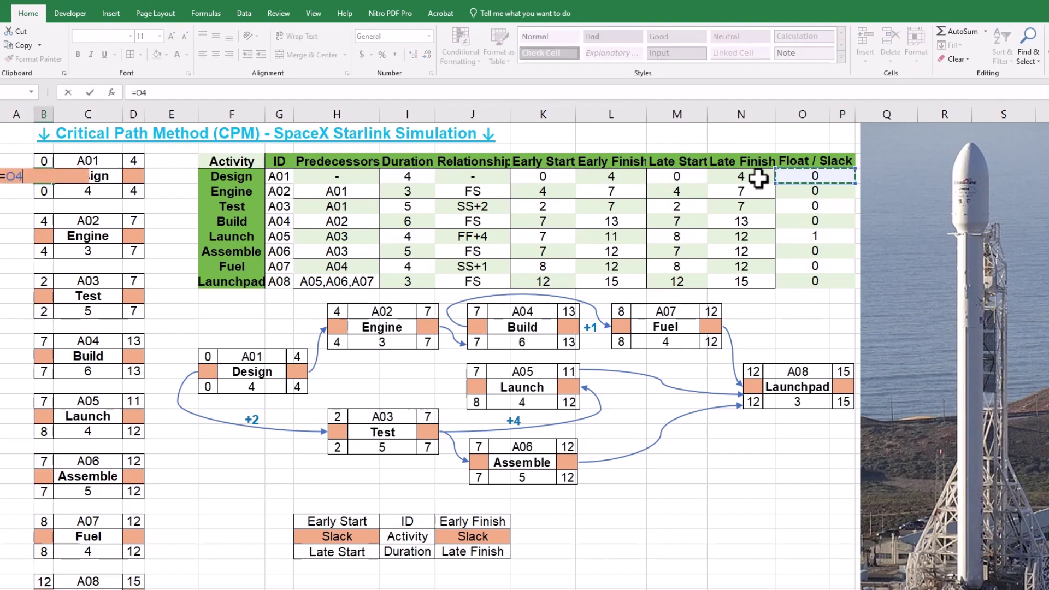
key(Return)
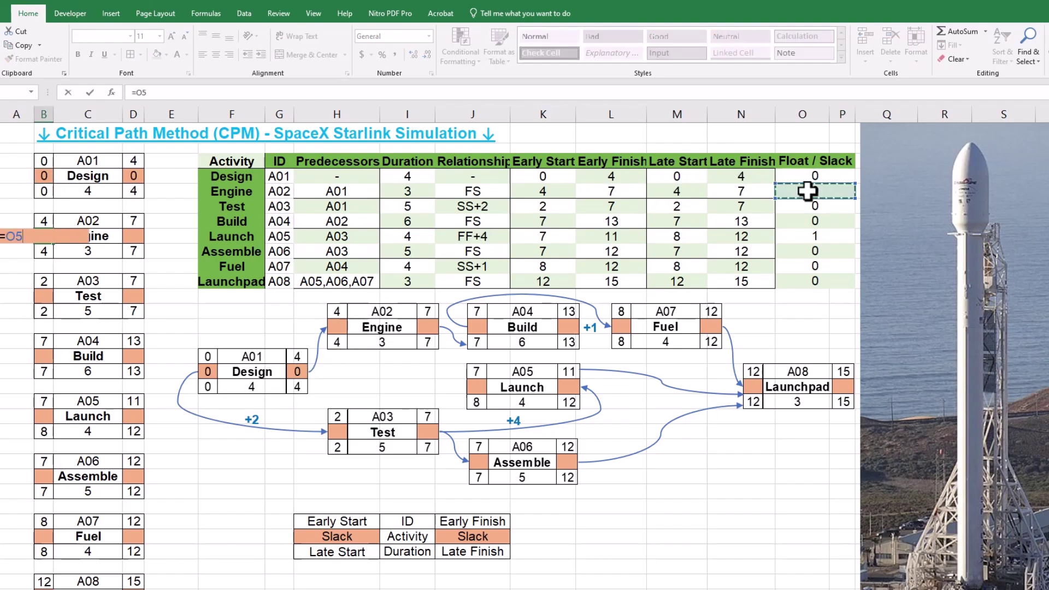